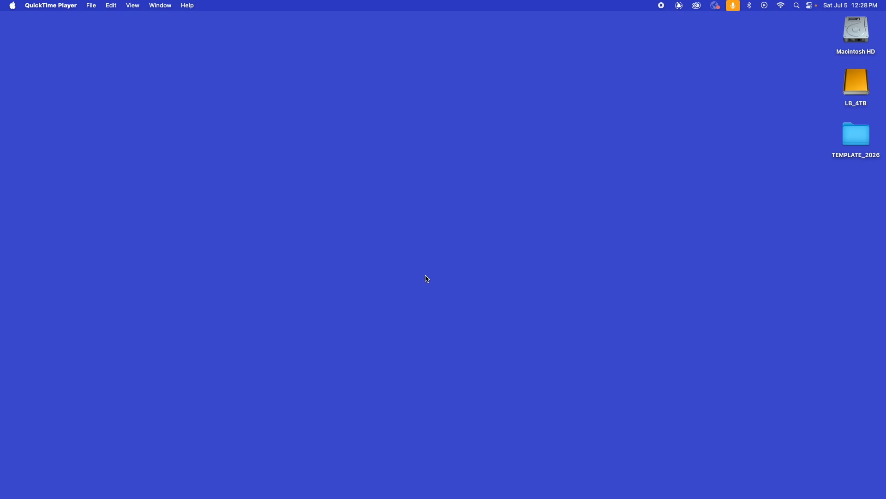
# Switch to Premiere Pro and start a new project.
pyautogui.press('super+Tab')
pyautogui.press('super+Tab')
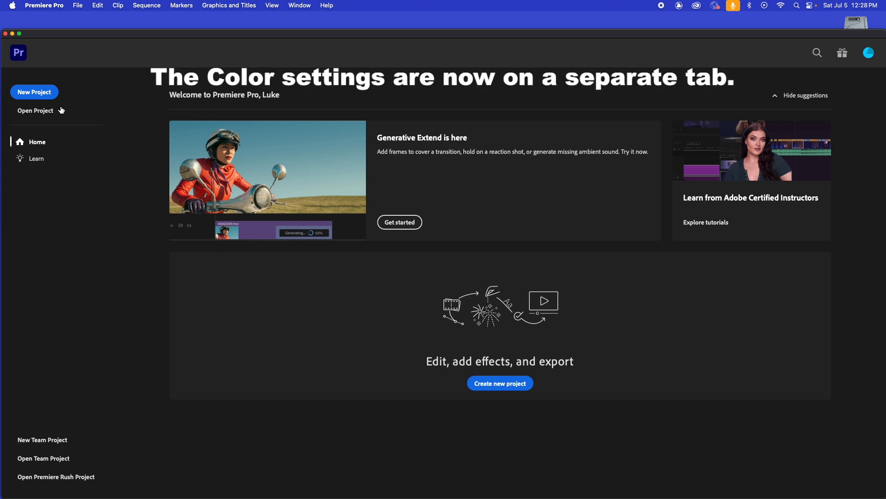
pyautogui.click(34, 92)
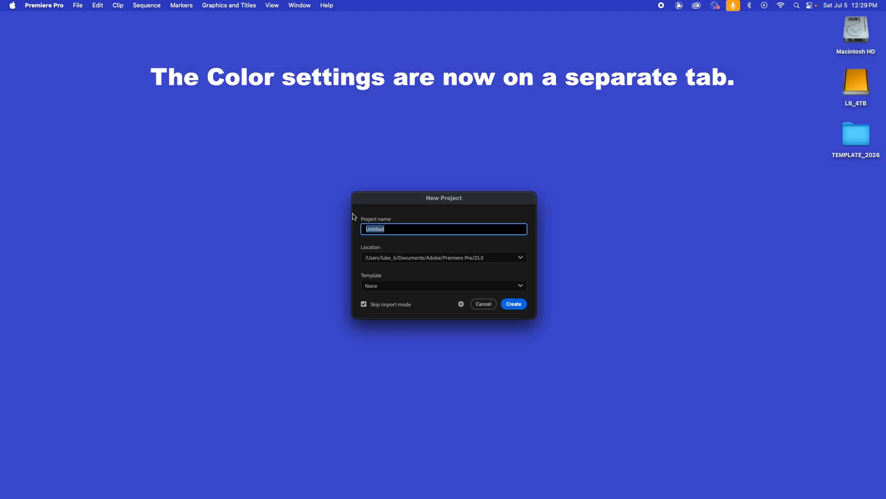
pyautogui.moveTo(397, 201); pyautogui.dragTo(384, 179)
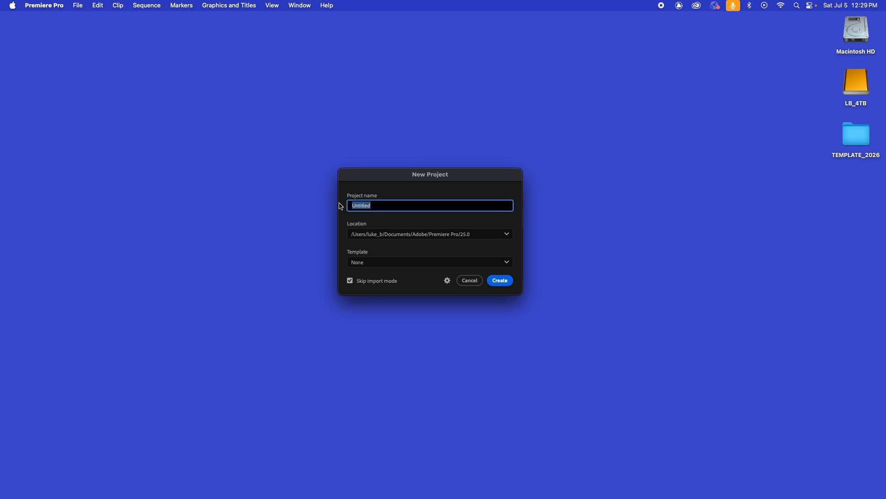
# Name the project Template2026, the editor's full name and 20260705, separated by underscores.
pyautogui.press('BackSpace')
pyautogui.write('Template2026_LukeBisagna_')
pyautogui.write('20260705')
# Set the project's save location to the PROJECT folder inside TEMPLATE_2026 on the Desktop.
pyautogui.click(510, 237)
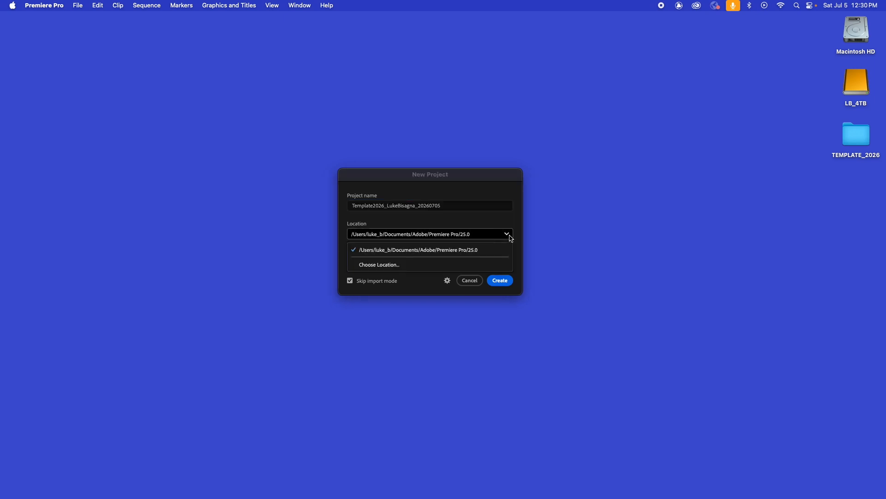
pyautogui.click(380, 265)
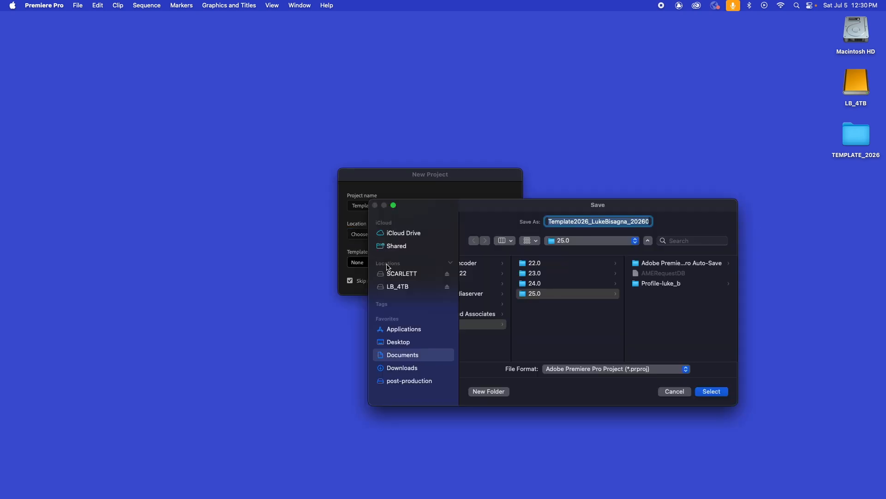
pyautogui.click(406, 346)
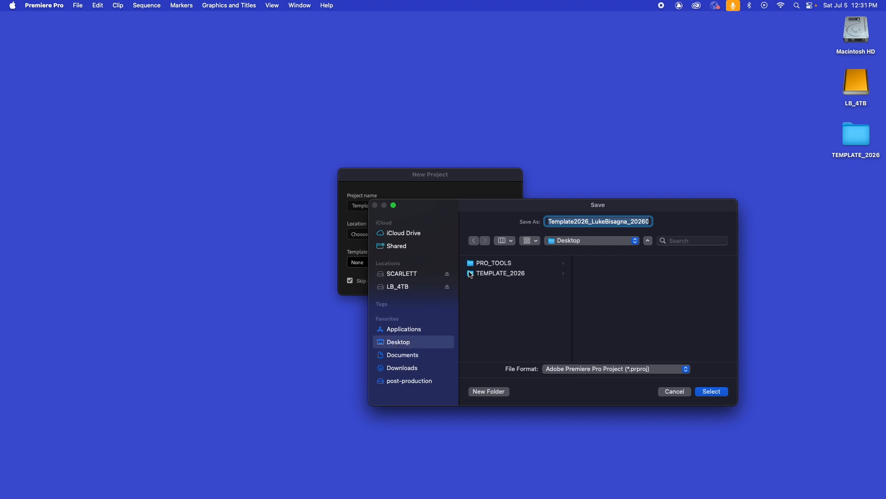
pyautogui.click(471, 275)
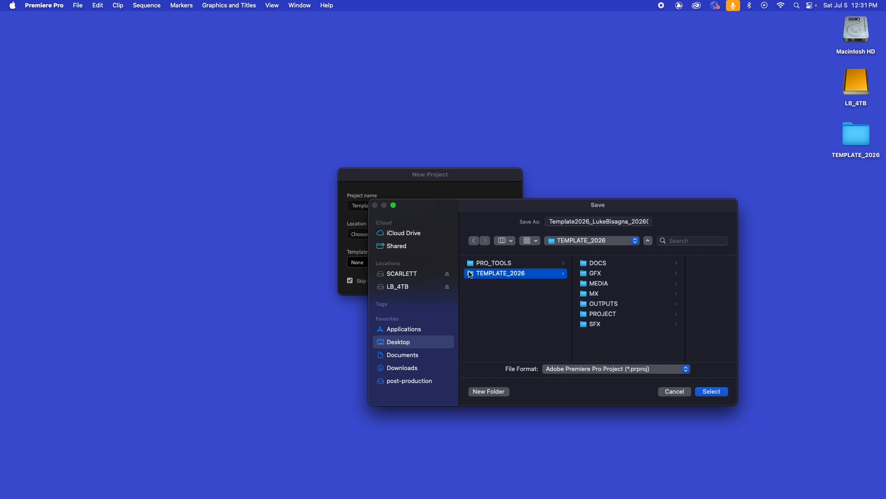
pyautogui.click(584, 317)
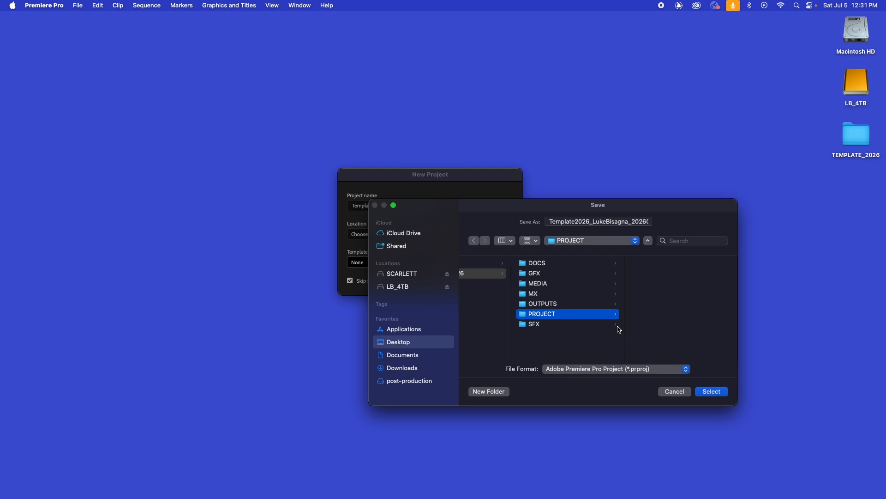
pyautogui.click(708, 394)
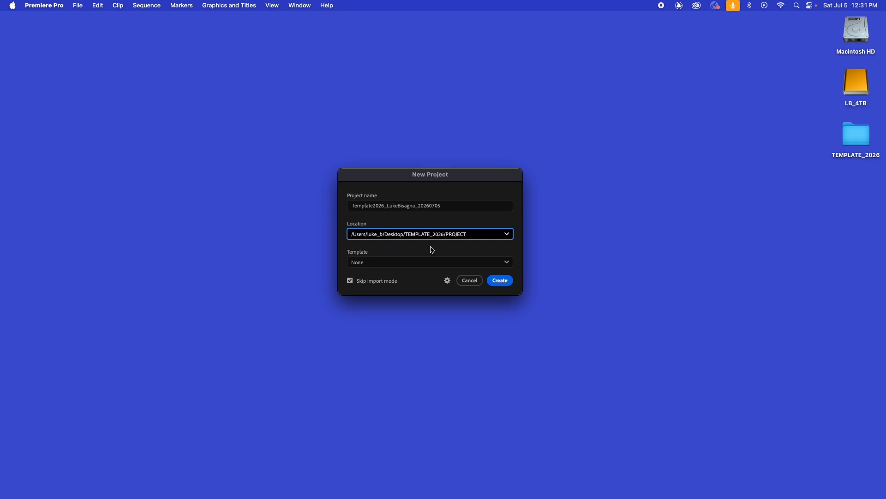
# Keep the project template set to None and leave Skip import mode enabled.
pyautogui.click(507, 261)
pyautogui.click(478, 254)
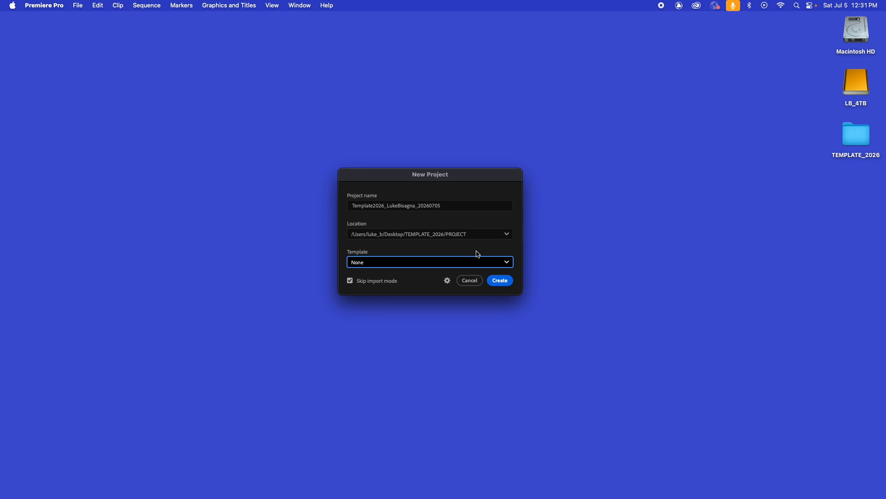
pyautogui.click(350, 281)
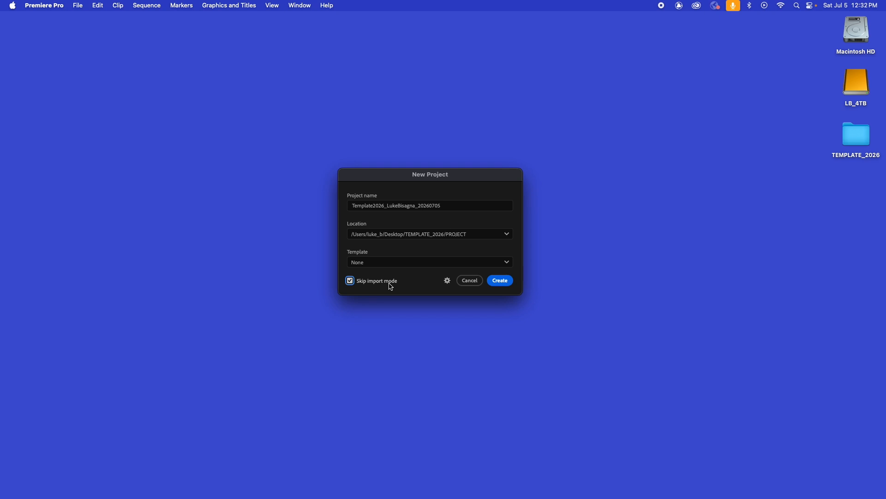
# Examine the new project's General, Color, Scratch Disks and Ingest settings.
pyautogui.click(447, 281)
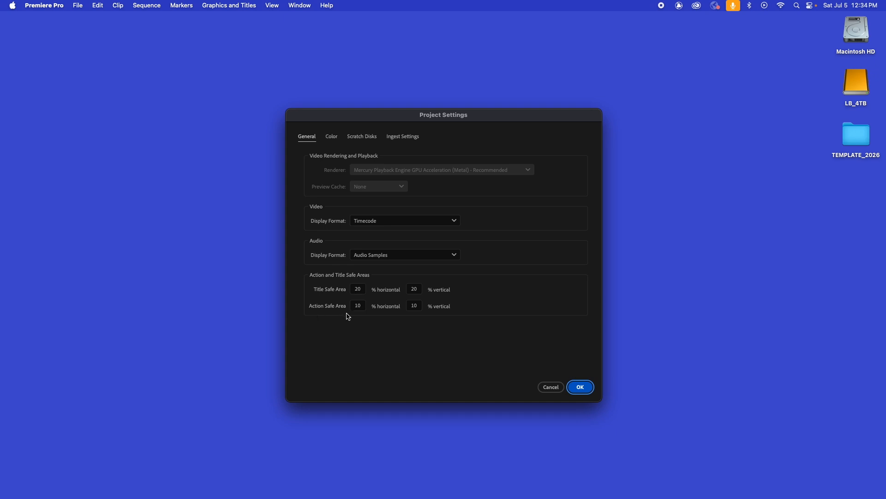
pyautogui.click(336, 139)
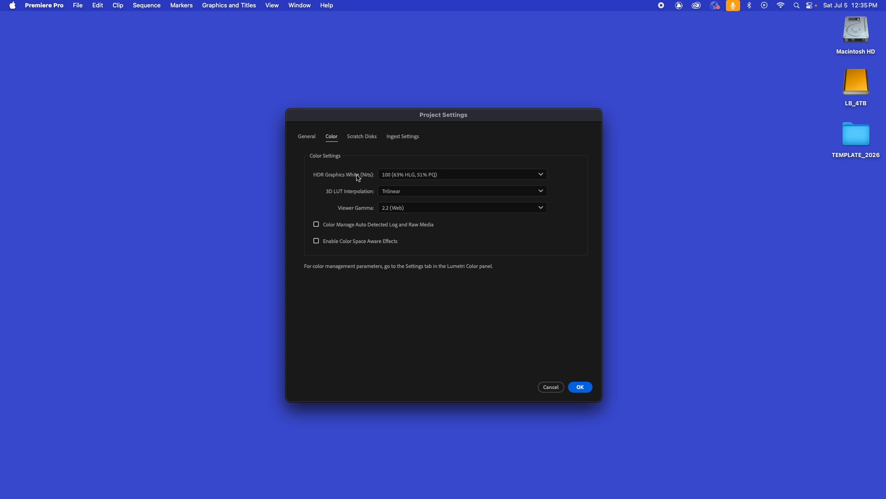
pyautogui.click(366, 138)
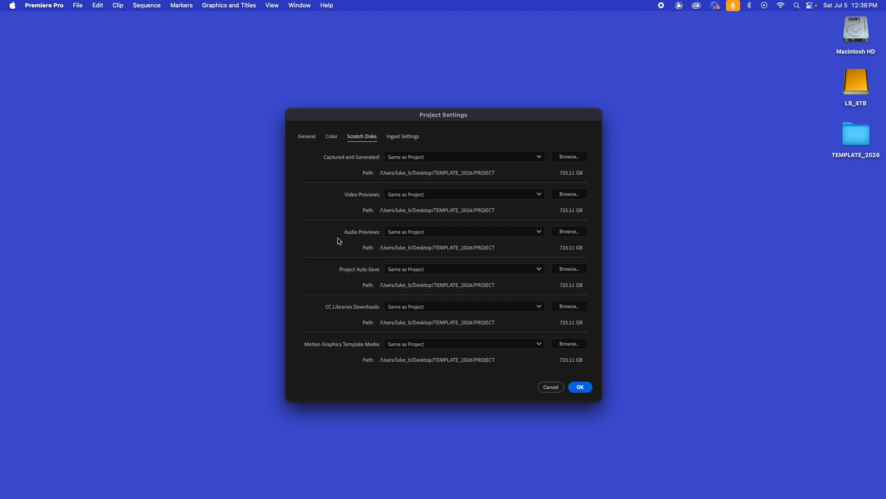
pyautogui.click(404, 138)
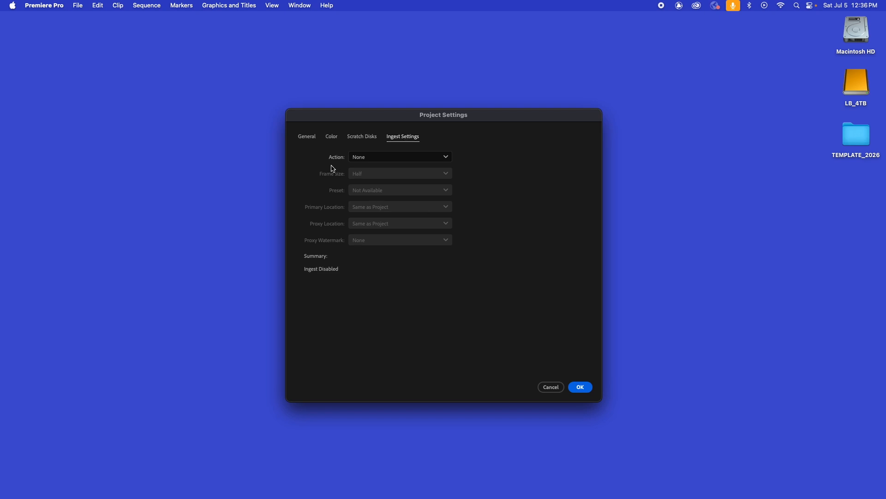
pyautogui.click(303, 137)
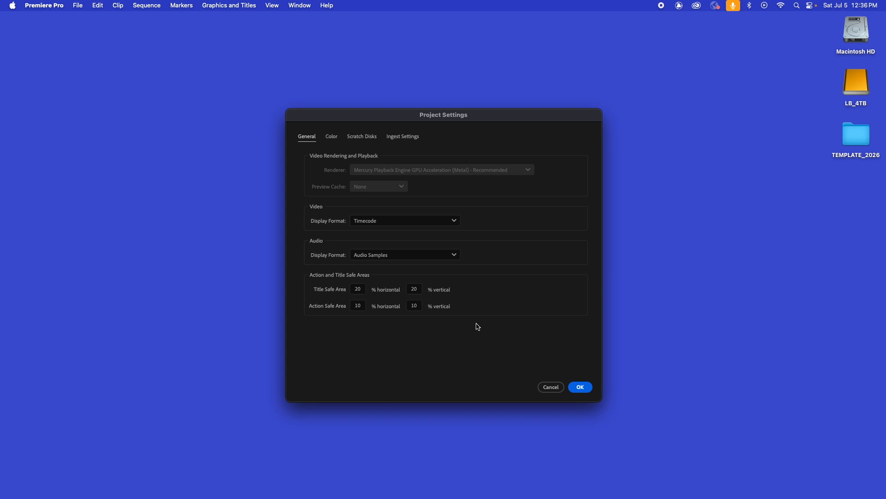
# Accept the project settings and create the project.
pyautogui.click(581, 387)
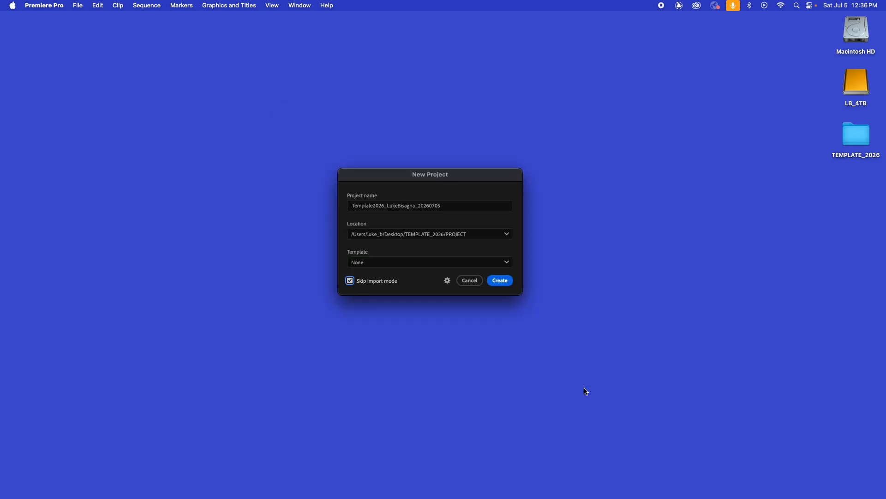
pyautogui.click(501, 283)
pyautogui.click(505, 285)
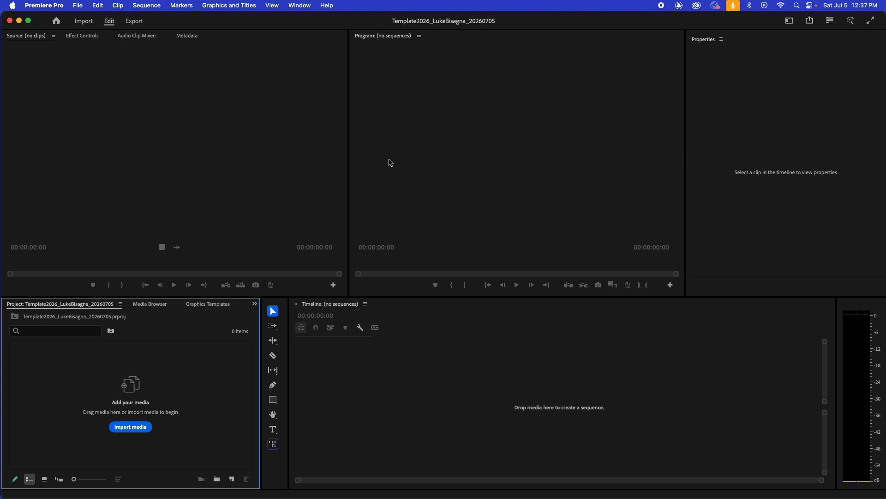
# Preview the Starter, Essentials, Assembly, Learning and Effects workspaces one after another, and return to the Editing workspace.
pyautogui.click(790, 21)
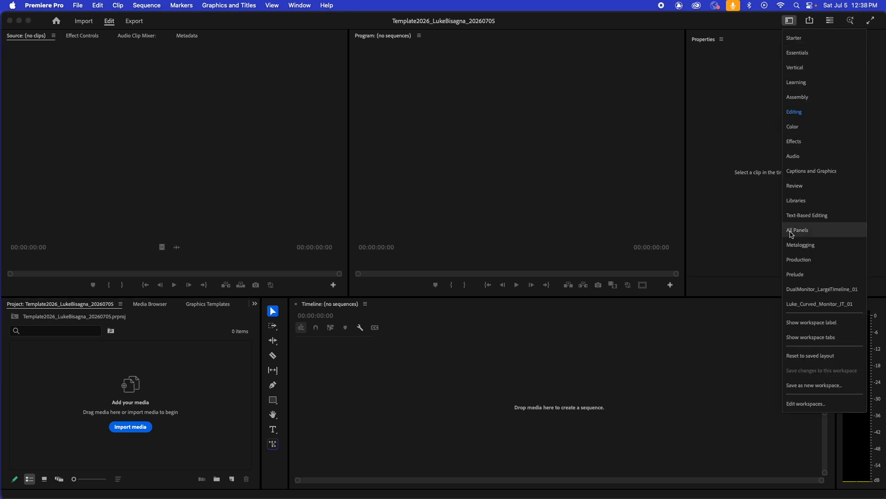
pyautogui.click(794, 40)
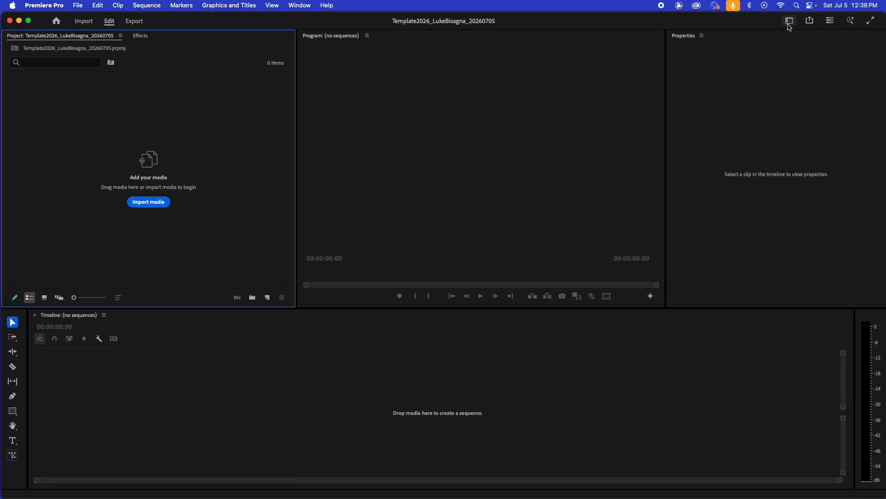
pyautogui.click(789, 23)
pyautogui.click(795, 51)
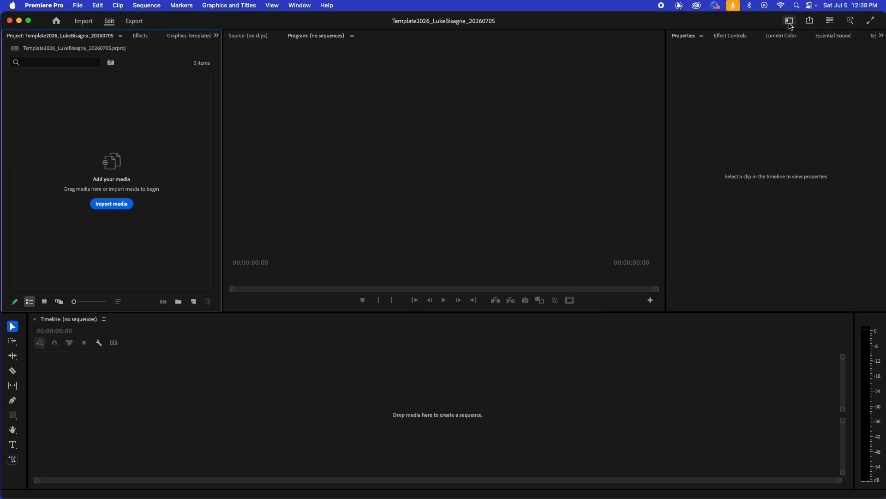
pyautogui.click(789, 24)
pyautogui.click(805, 91)
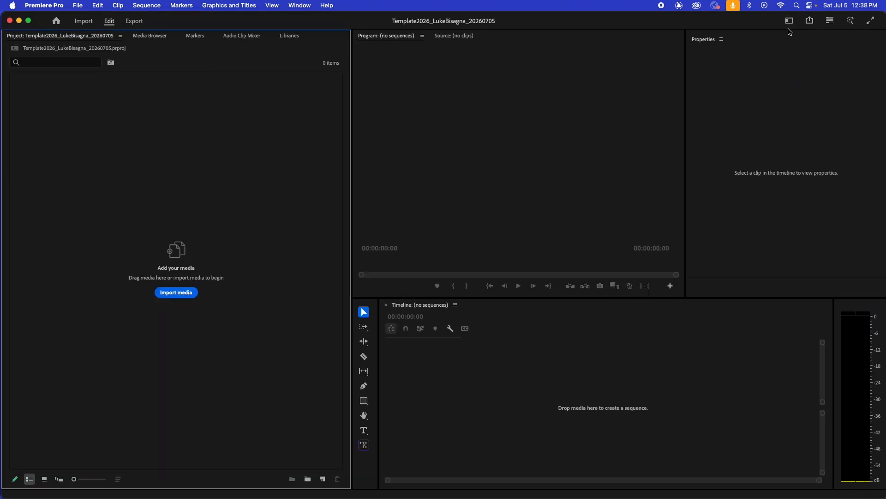
pyautogui.click(789, 21)
pyautogui.click(796, 83)
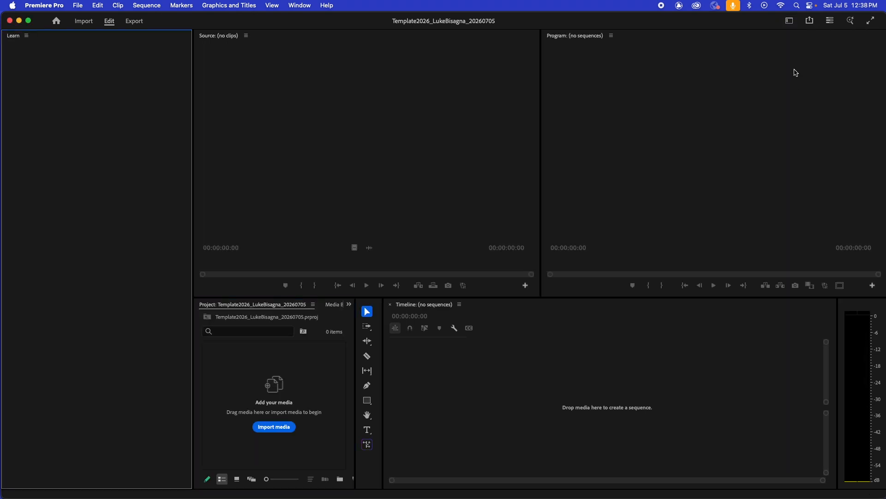
pyautogui.click(790, 21)
pyautogui.click(794, 139)
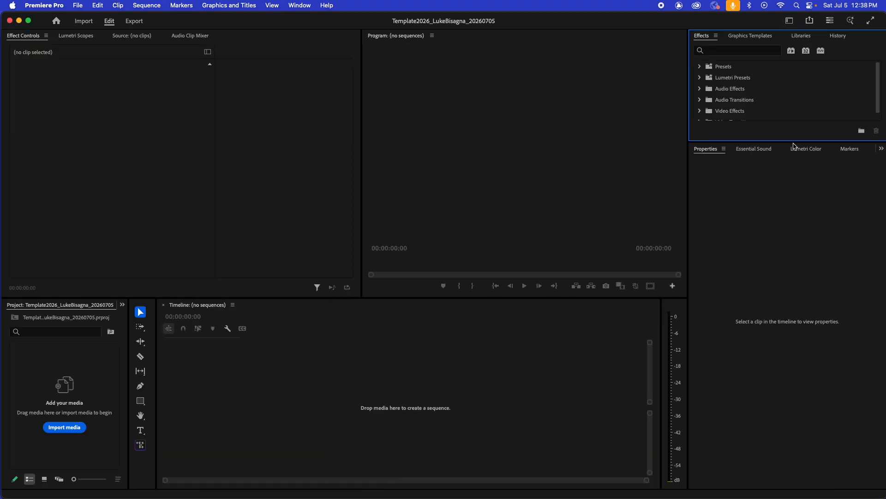
pyautogui.click(795, 22)
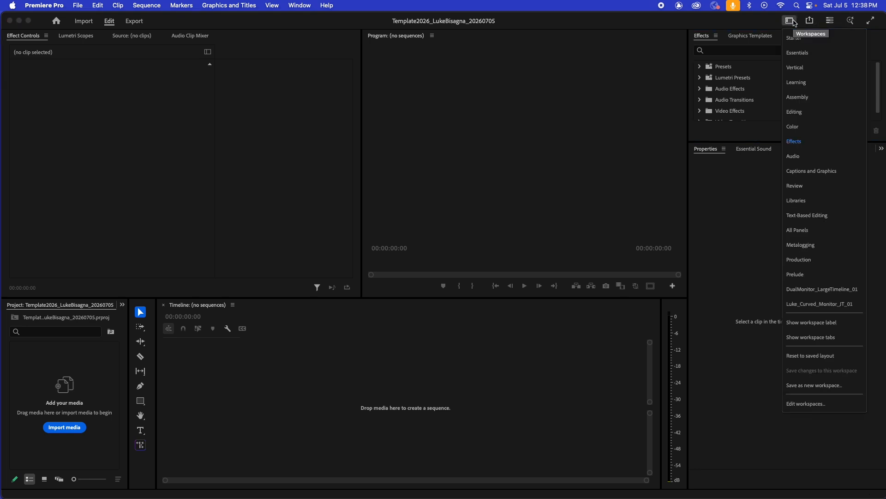
pyautogui.click(795, 112)
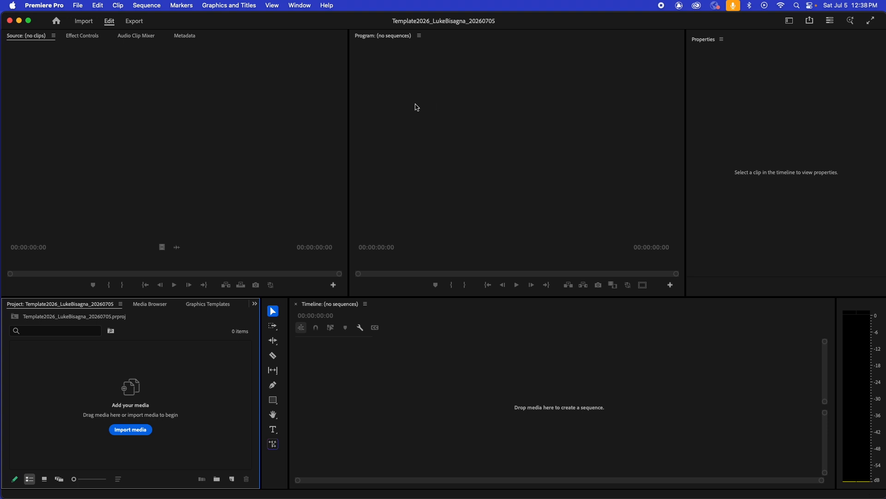
# View the lists of available workspaces and close them without choosing a different workspace.
pyautogui.click(296, 5)
pyautogui.moveTo(297, 21)
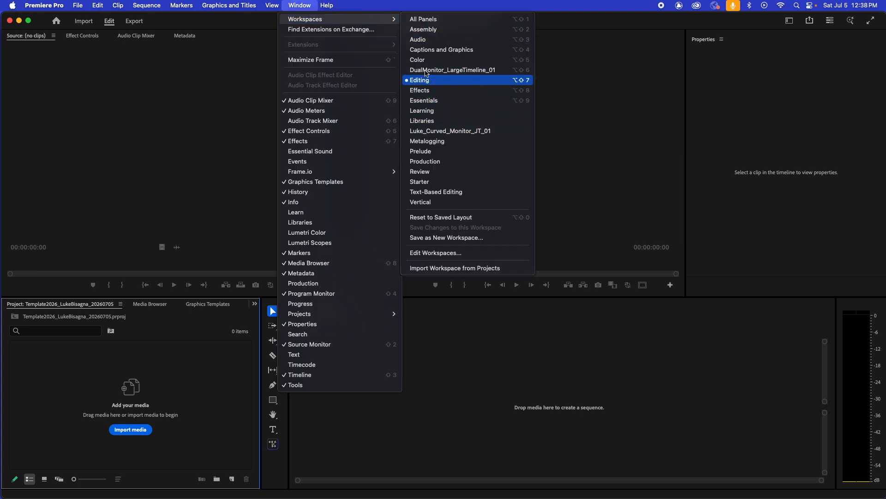
pyautogui.click(795, 21)
pyautogui.click(790, 20)
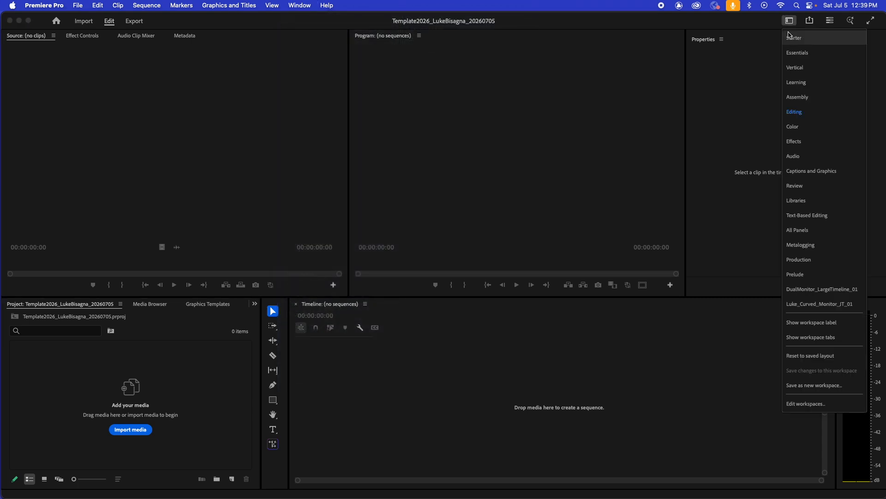
pyautogui.click(742, 73)
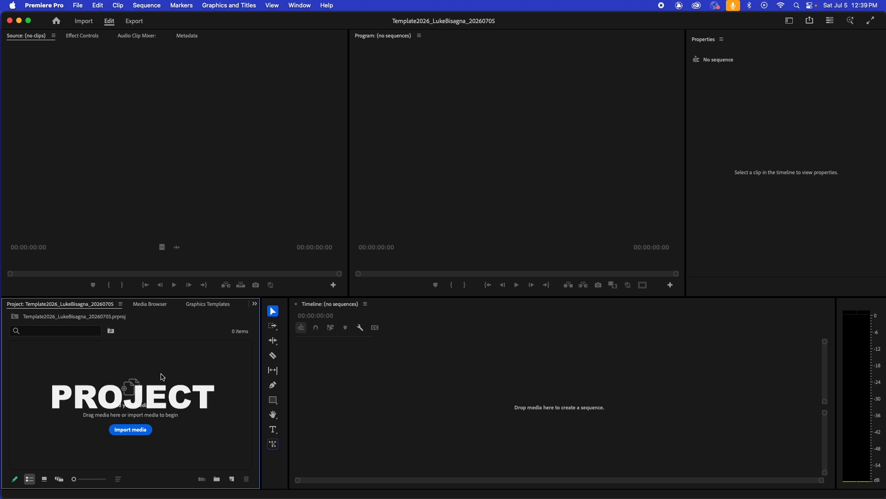
# Activate the Source monitor, Timeline, Program monitor and Tools panels in turn, and choose the Selection tool.
pyautogui.click(132, 150)
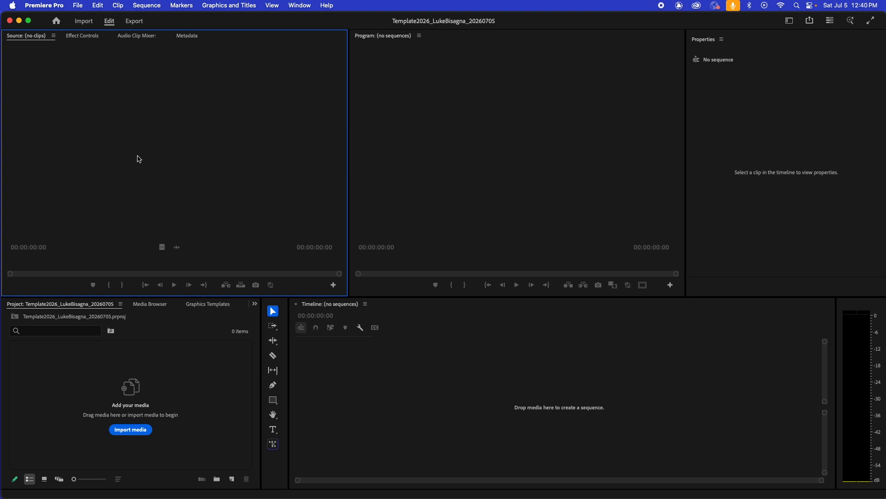
pyautogui.click(479, 400)
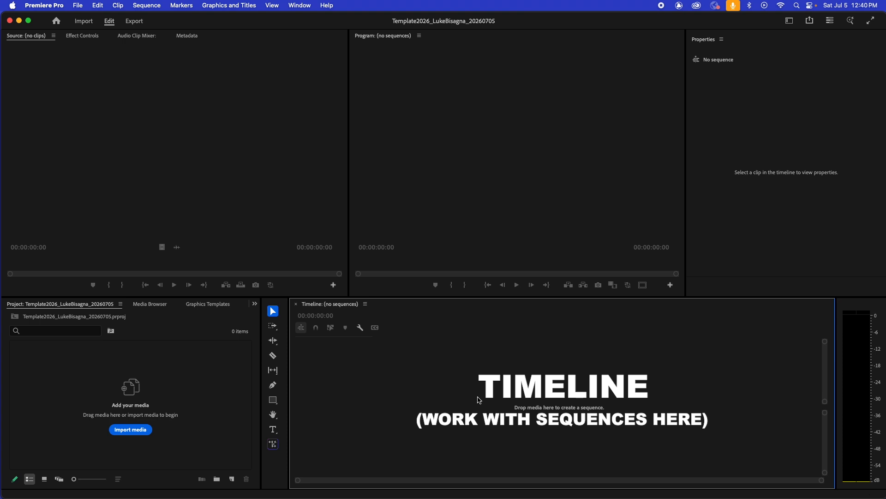
pyautogui.click(480, 152)
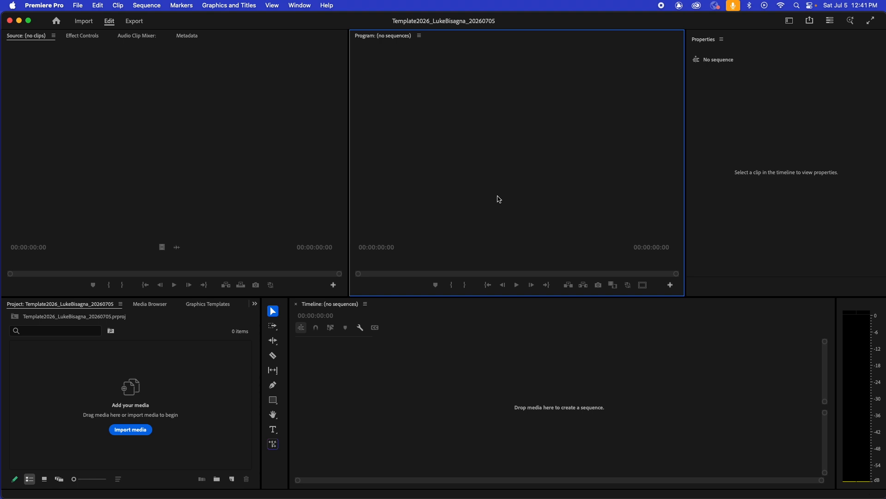
pyautogui.click(286, 306)
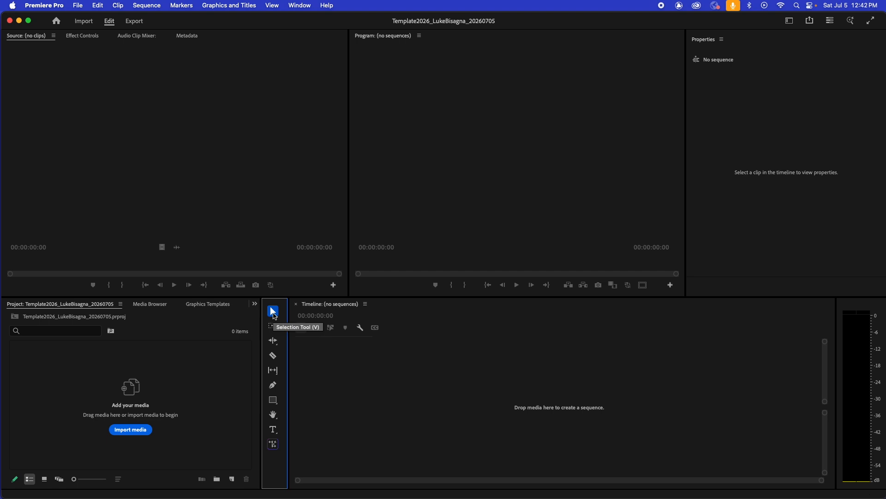
pyautogui.press('v')
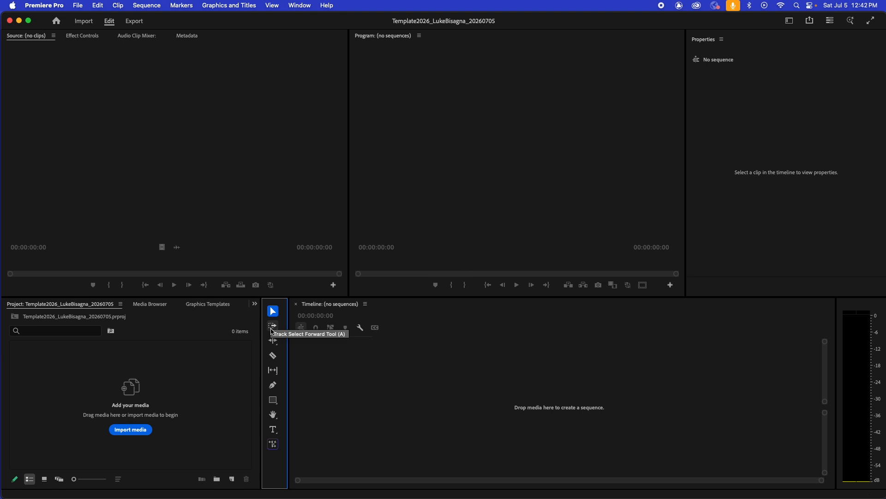
pyautogui.press('a')
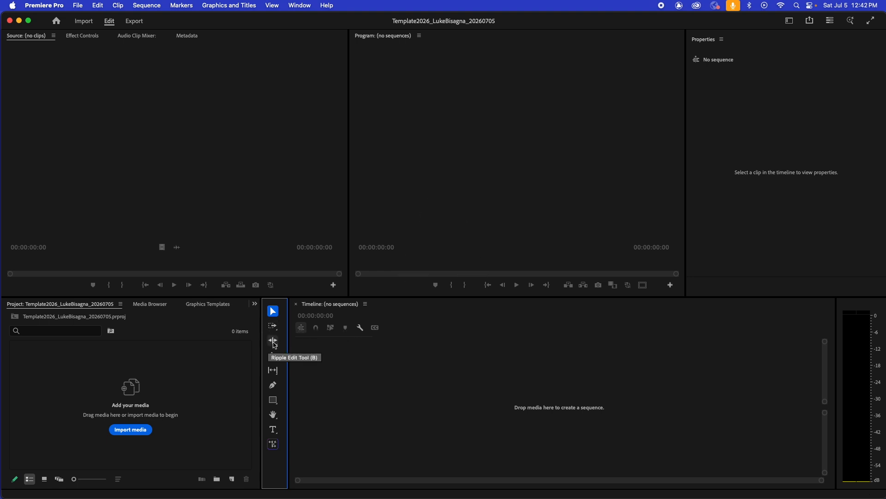
pyautogui.press('b')
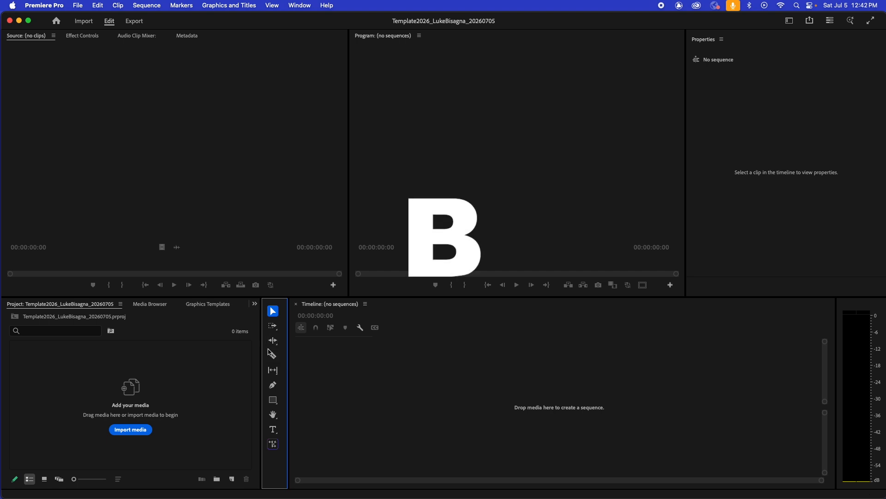
pyautogui.press('c')
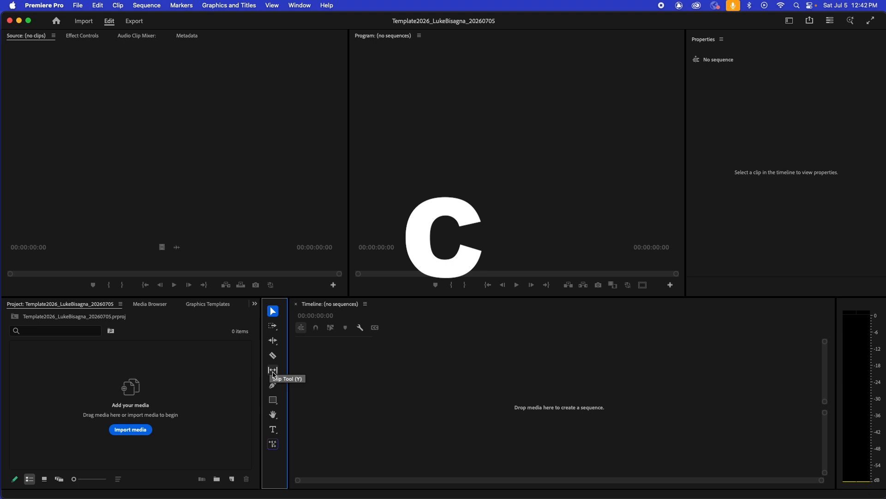
pyautogui.press('y')
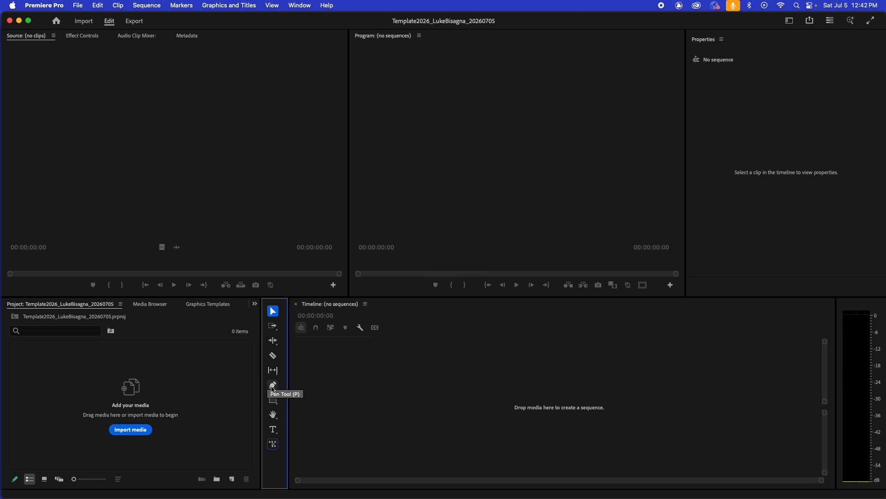
pyautogui.press('p')
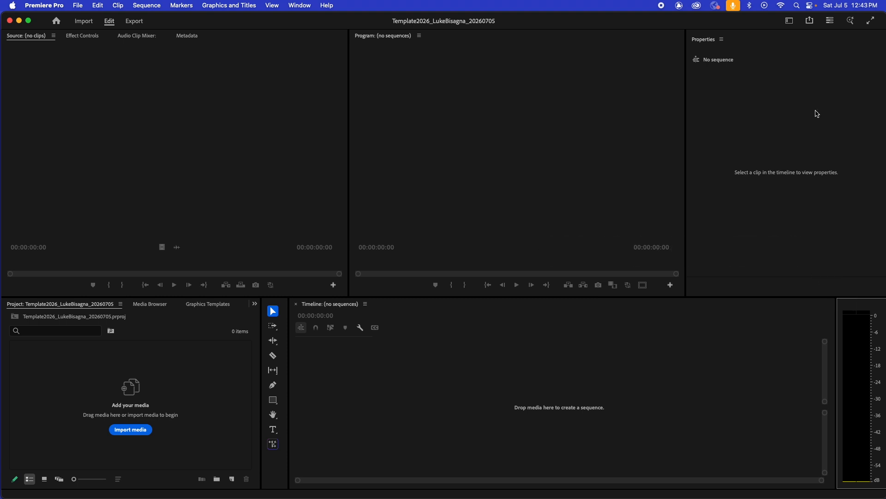
# Compare the Properties panel with the Effect Controls panel, show the Source monitor again, and activate the Properties panel.
pyautogui.click(778, 99)
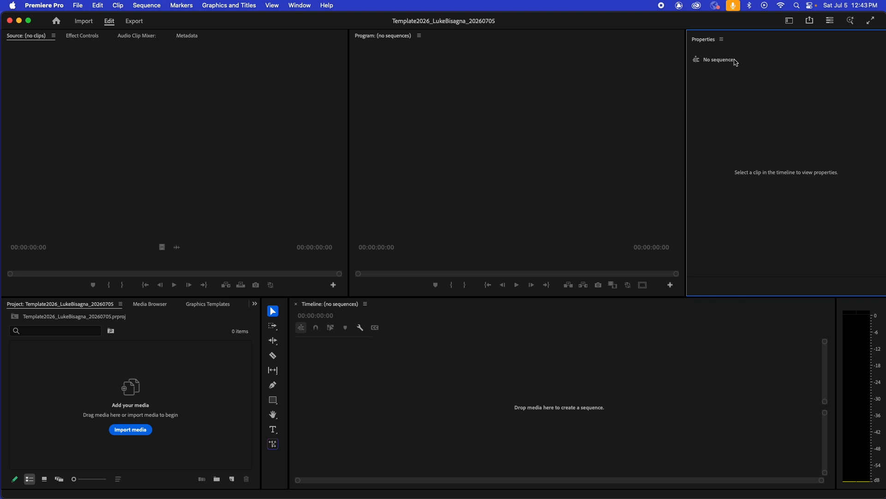
pyautogui.click(78, 37)
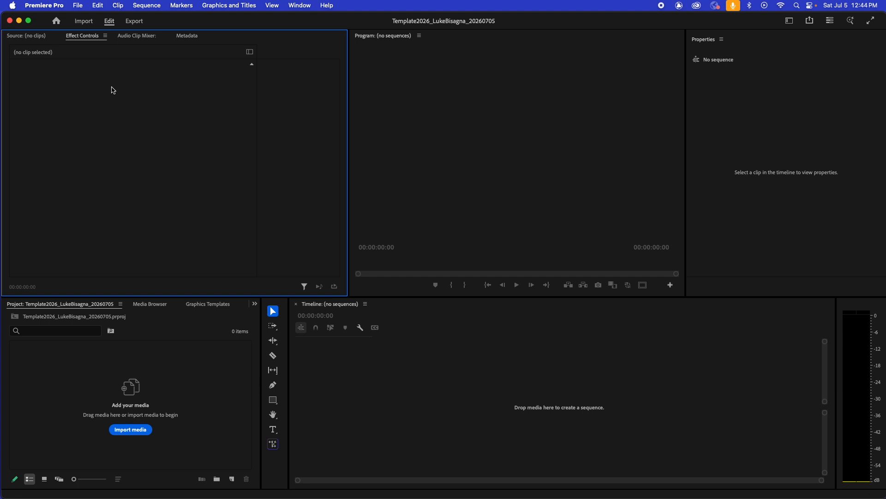
pyautogui.click(795, 126)
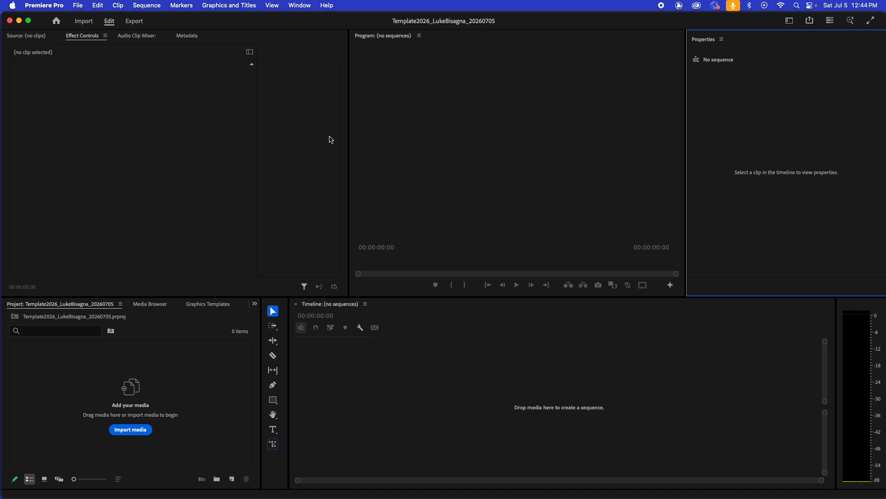
pyautogui.click(80, 40)
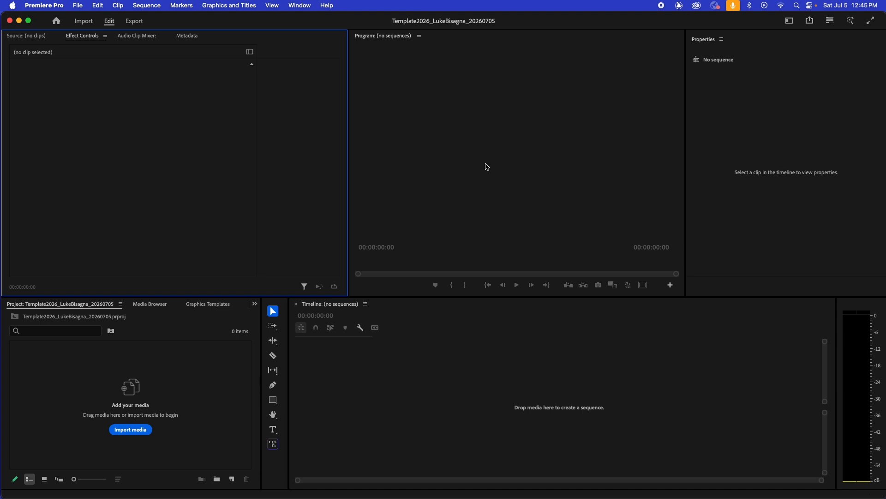
pyautogui.click(16, 36)
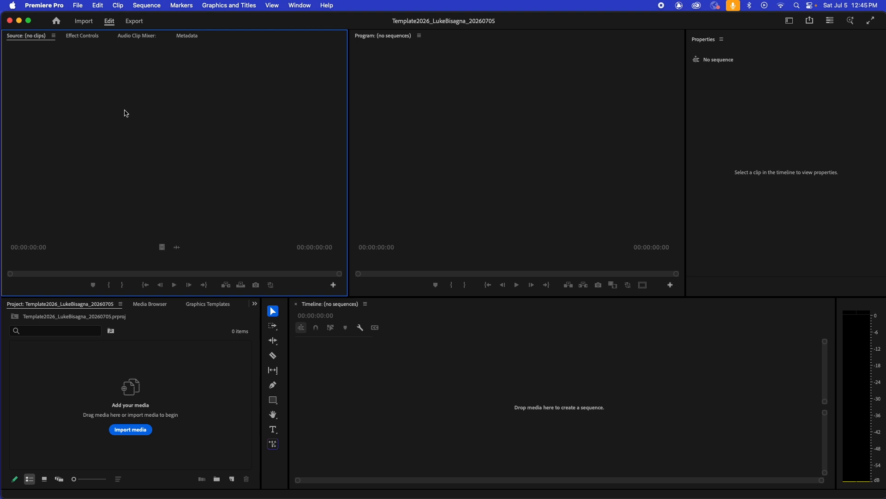
pyautogui.click(784, 124)
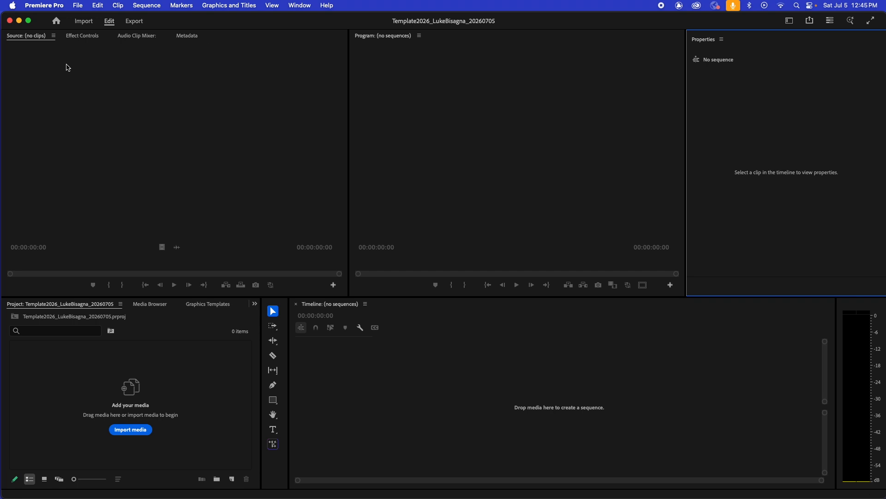
# View the Effect Controls, Audio Clip Mixer and Metadata panels in turn, return to the Source monitor, and activate the Properties panel.
pyautogui.click(77, 36)
pyautogui.click(132, 36)
pyautogui.click(184, 36)
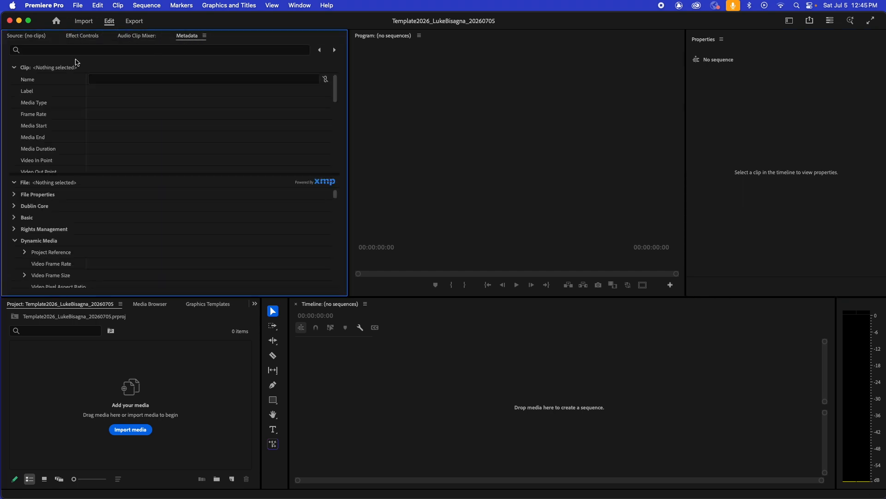
pyautogui.click(21, 36)
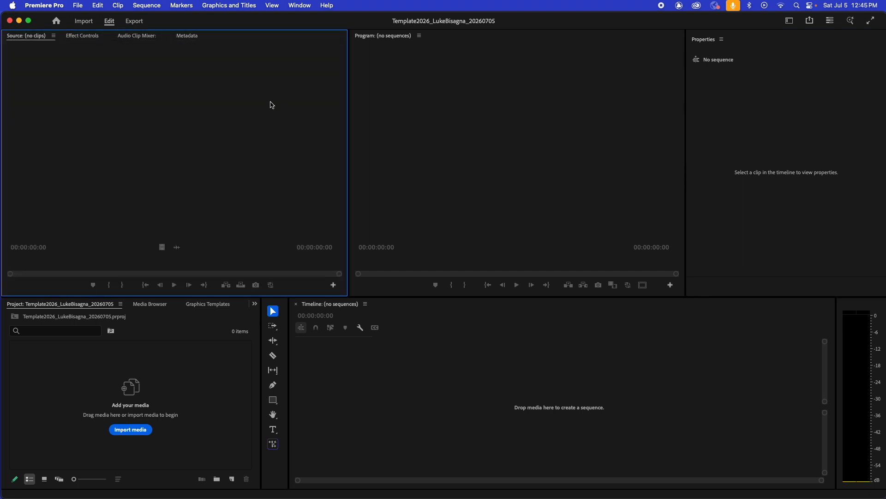
pyautogui.click(794, 107)
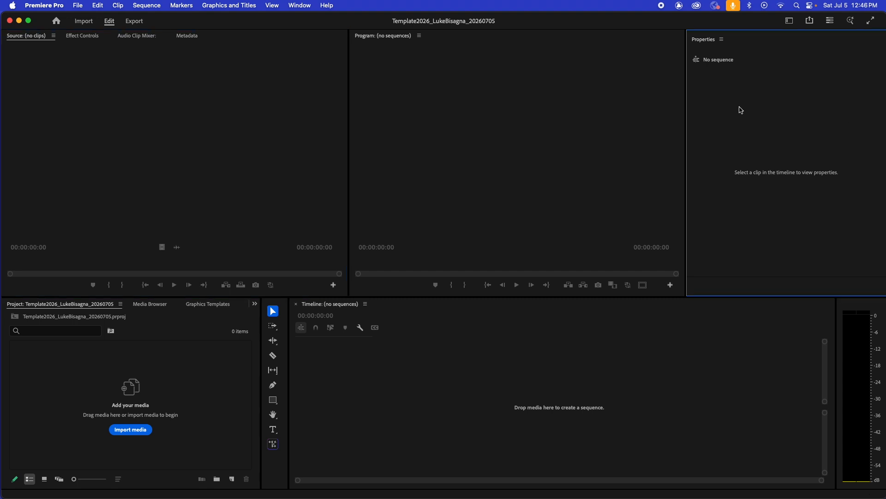
# Try docking the Properties panel in the Source monitor's group between Audio Clip Mixer and Metadata, and widen that group.
pyautogui.click(706, 42)
pyautogui.moveTo(706, 42); pyautogui.dragTo(217, 33)
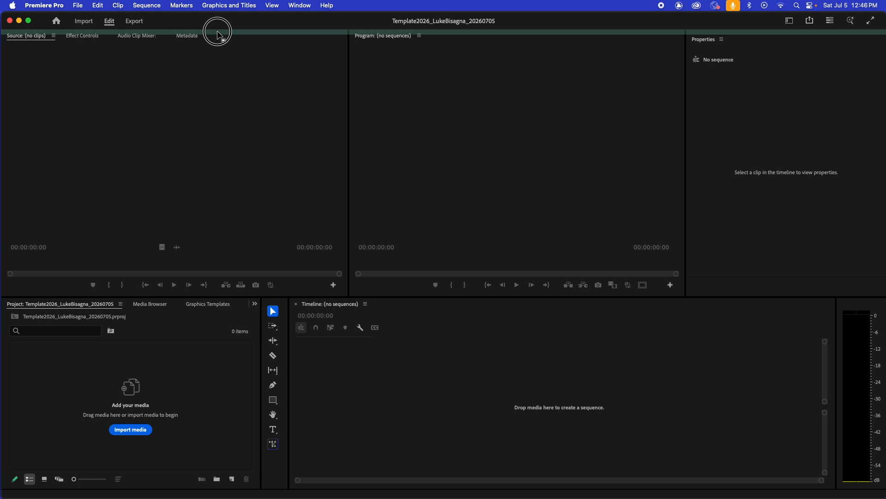
pyautogui.moveTo(218, 34)
pyautogui.mouseDown()
pyautogui.moveTo(162, 34)
pyautogui.moveTo(215, 42)
pyautogui.mouseUp()
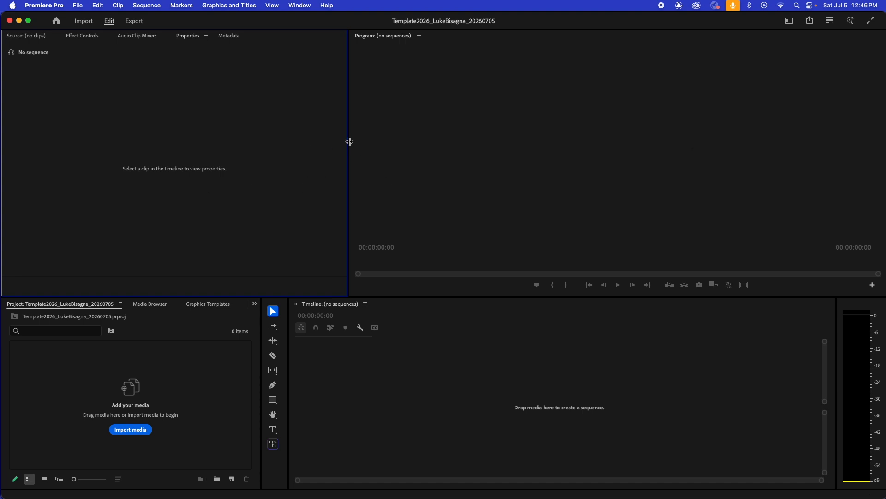
pyautogui.click(502, 121)
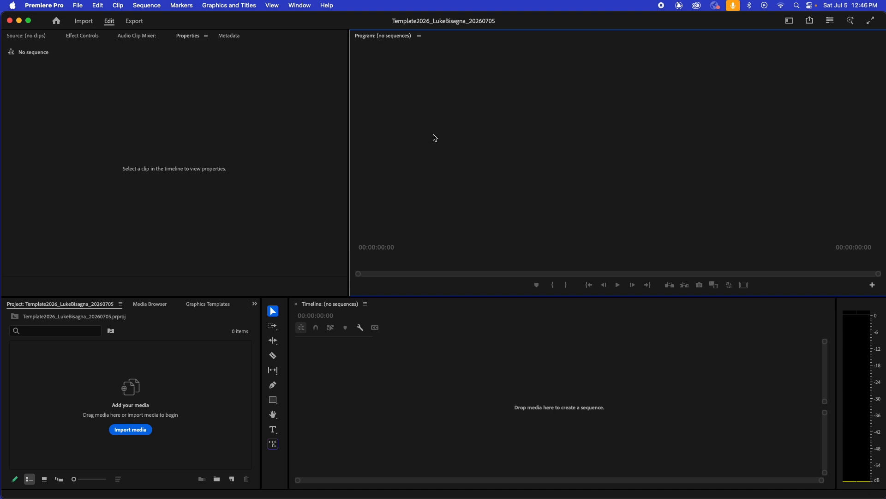
pyautogui.moveTo(349, 145); pyautogui.dragTo(387, 148)
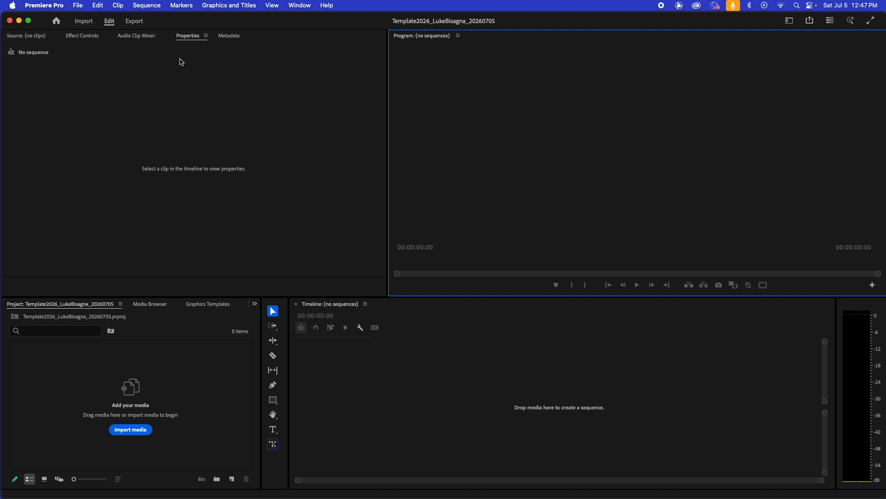
# Try the Properties panel beside the Program monitor, between the Source and Program monitors, and across the full width above both monitors.
pyautogui.moveTo(185, 37); pyautogui.dragTo(874, 127)
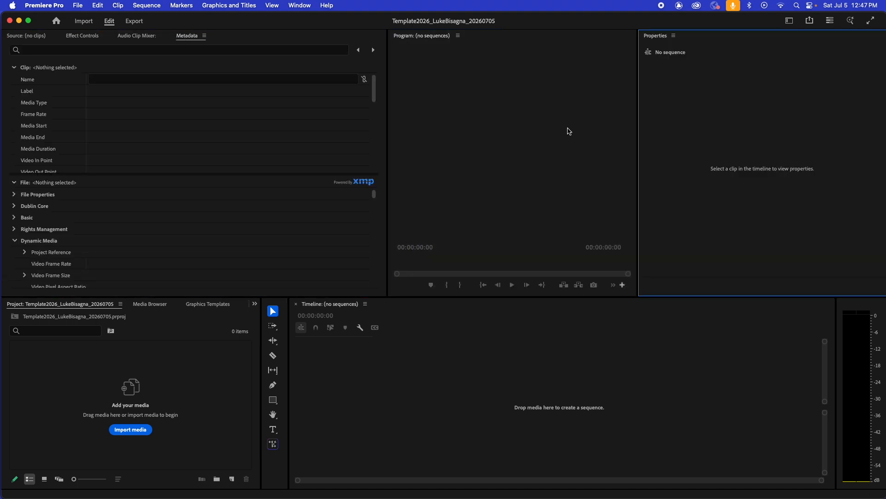
pyautogui.click(14, 37)
pyautogui.click(651, 39)
pyautogui.moveTo(651, 40); pyautogui.dragTo(411, 103)
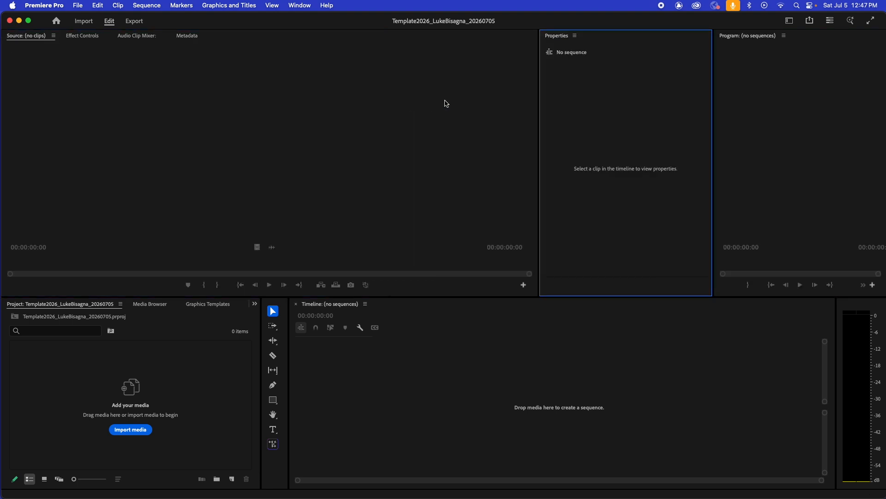
pyautogui.moveTo(554, 35)
pyautogui.mouseDown()
pyautogui.moveTo(538, 27)
pyautogui.moveTo(546, 34)
pyautogui.mouseUp()
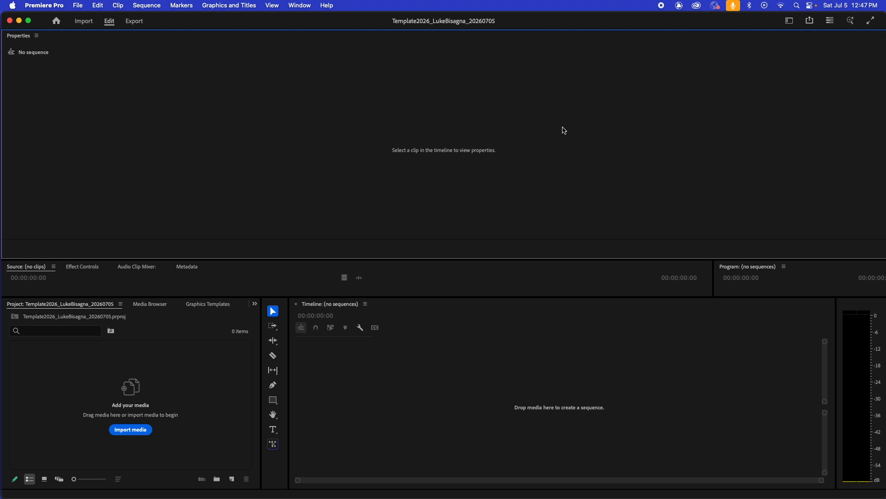
# Reset the Editing workspace to its saved layout.
pyautogui.click(790, 22)
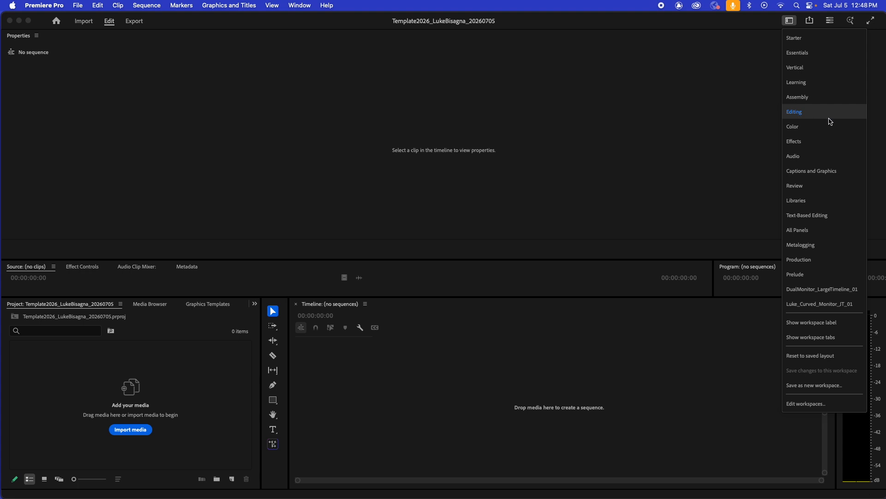
pyautogui.click(811, 358)
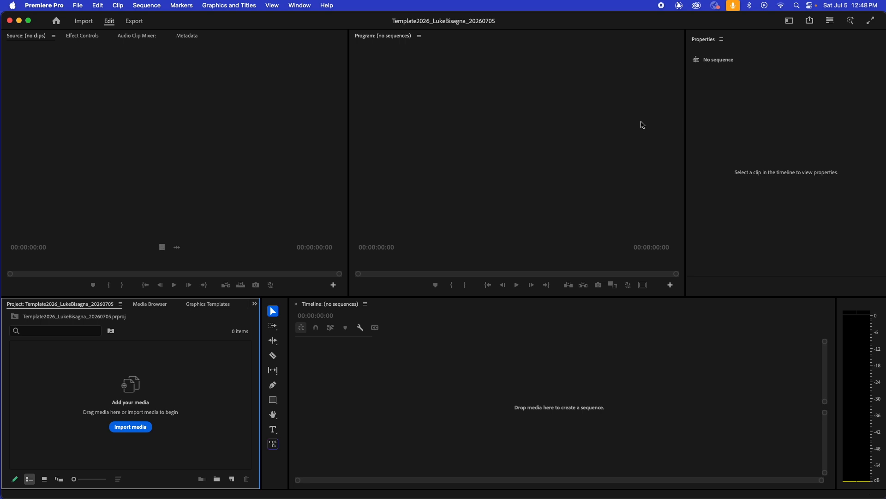
# Dock the Properties panel between Effect Controls and Audio Clip Mixer, bring the Source monitor to the front, and widen its group slightly.
pyautogui.moveTo(703, 39); pyautogui.dragTo(141, 39)
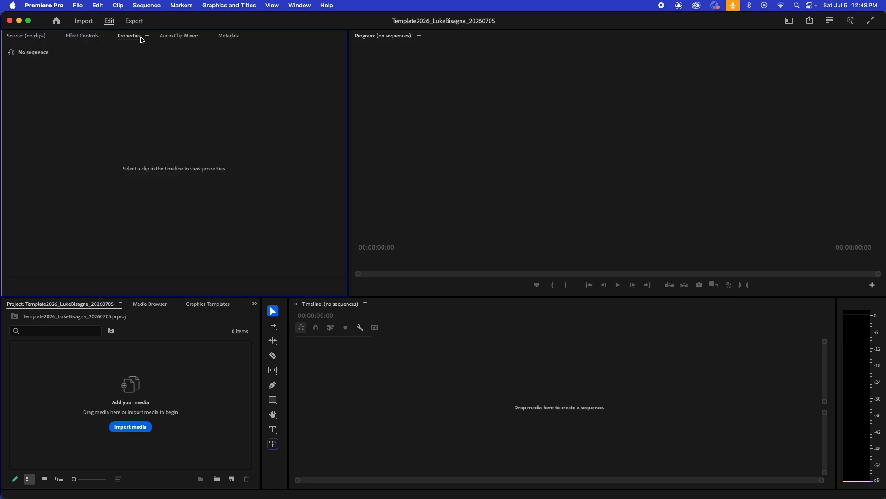
pyautogui.moveTo(128, 37)
pyautogui.mouseDown()
pyautogui.moveTo(70, 44)
pyautogui.moveTo(129, 38)
pyautogui.mouseUp()
pyautogui.click(23, 36)
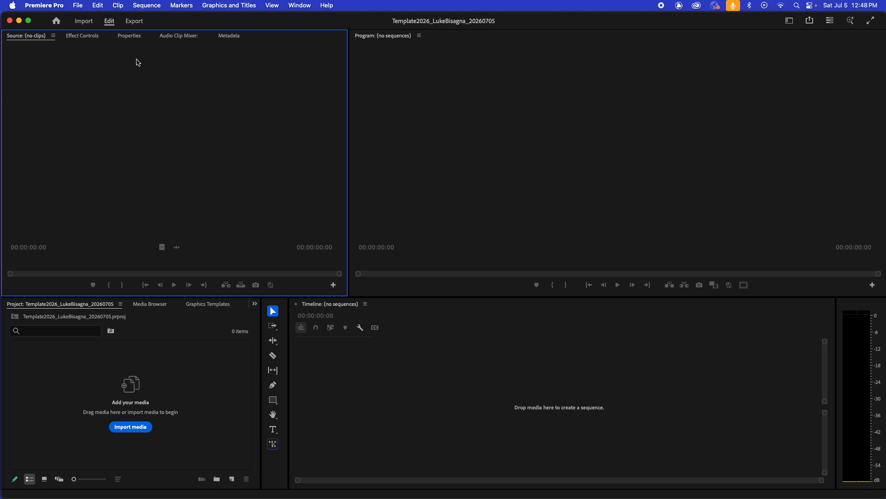
pyautogui.moveTo(349, 123); pyautogui.dragTo(404, 127)
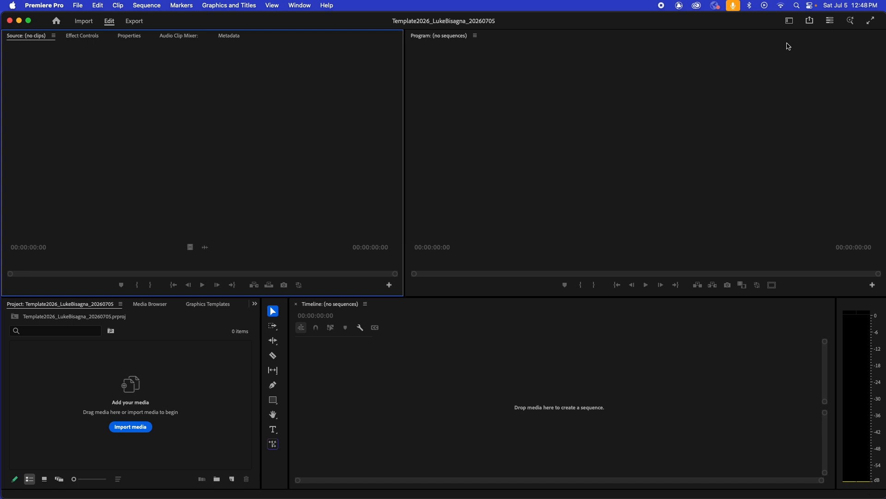
# Save the current layout as a new workspace, named with the editor's first name followed by "_Editing_01".
pyautogui.click(789, 21)
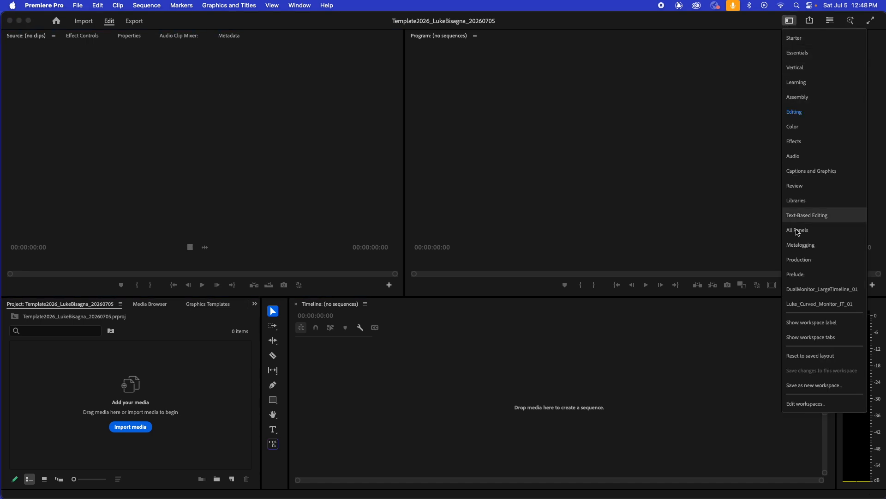
pyautogui.click(818, 387)
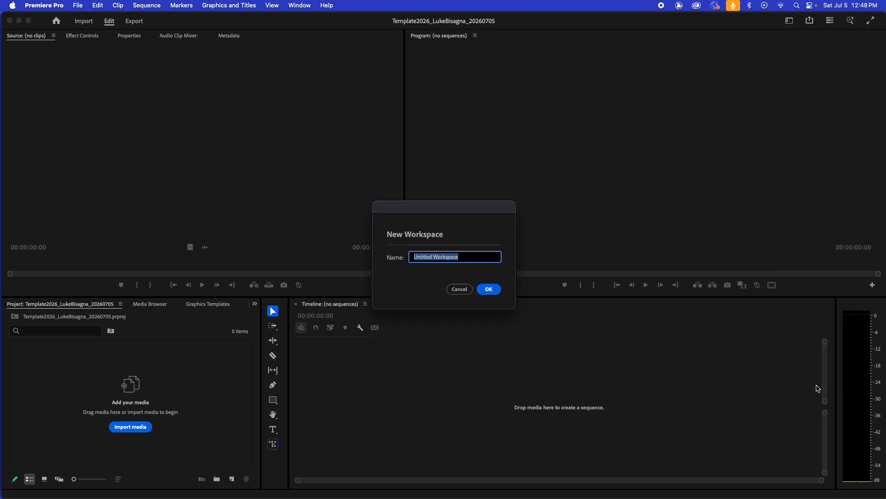
pyautogui.write('Luke_Editing_01')
pyautogui.click(490, 289)
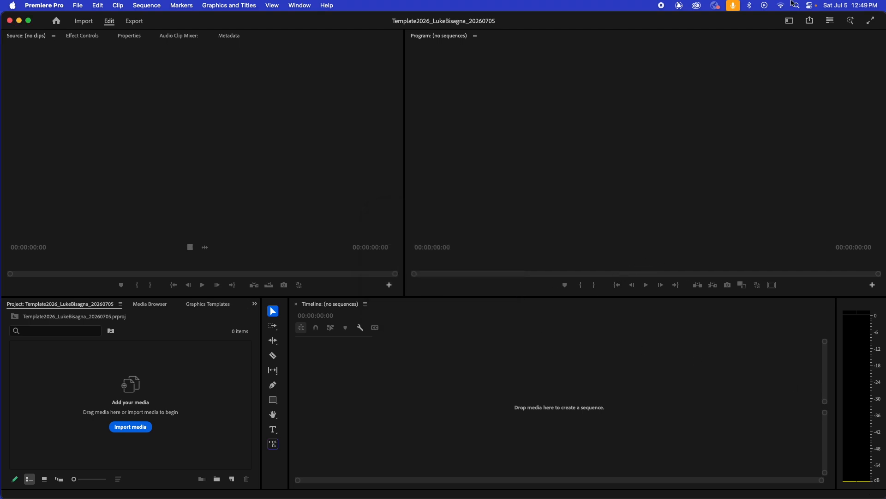
# Switch to the Learning workspace, return to the custom "_Editing_01" workspace, and activate the Program monitor.
pyautogui.click(790, 22)
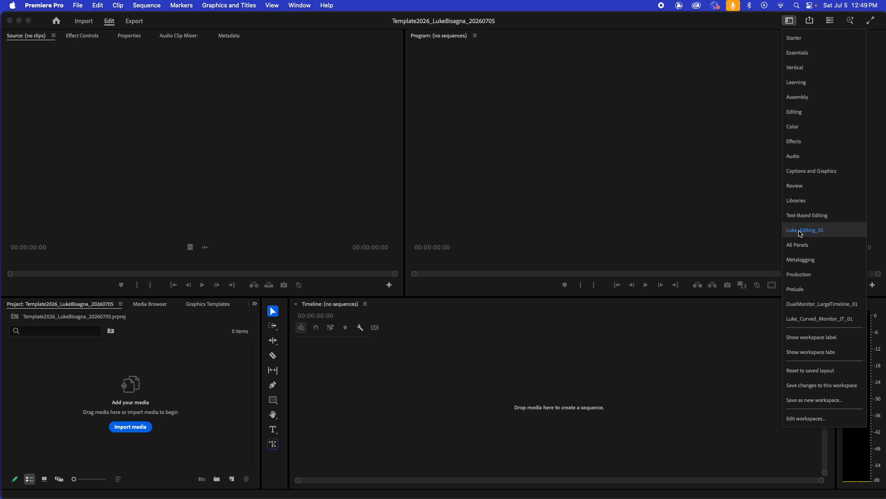
pyautogui.click(796, 82)
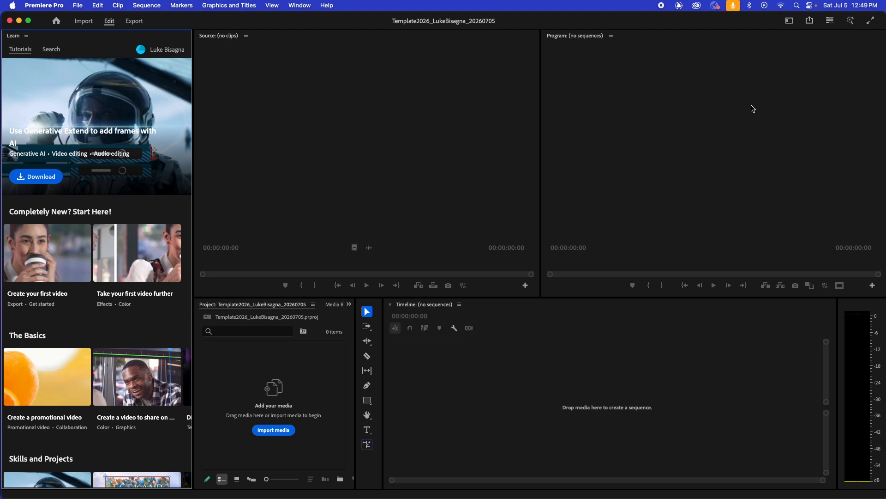
pyautogui.click(789, 21)
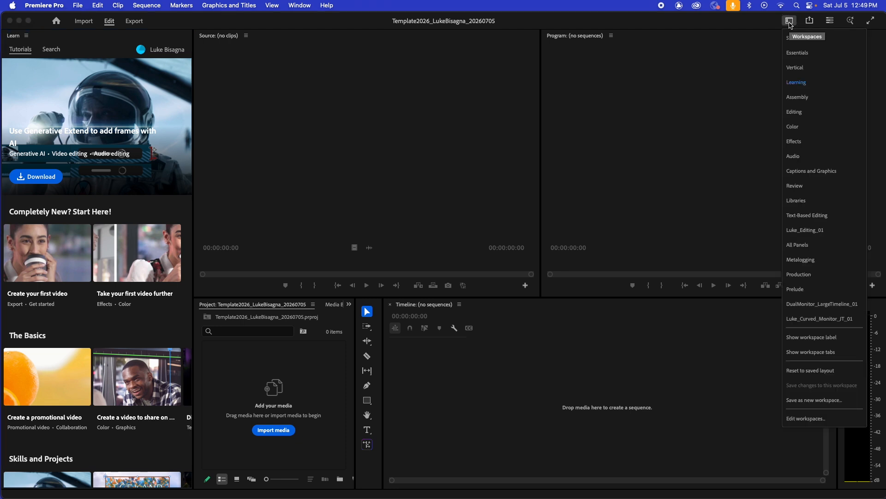
pyautogui.click(809, 230)
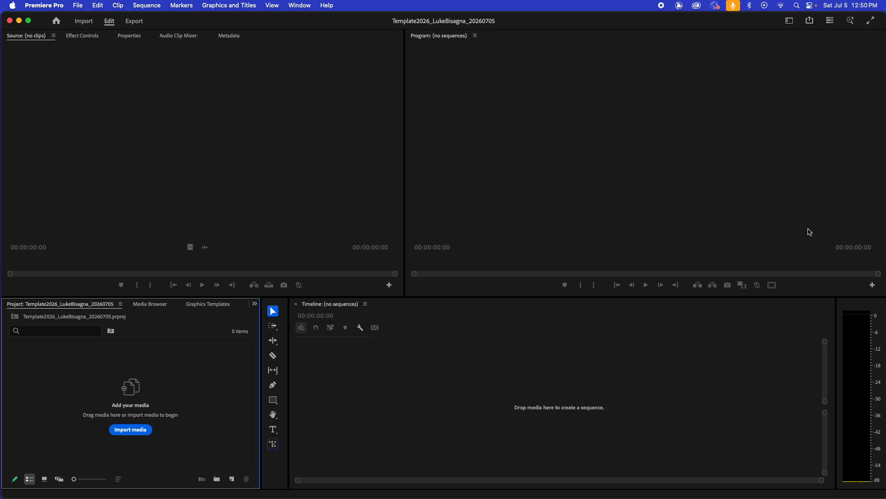
pyautogui.click(733, 213)
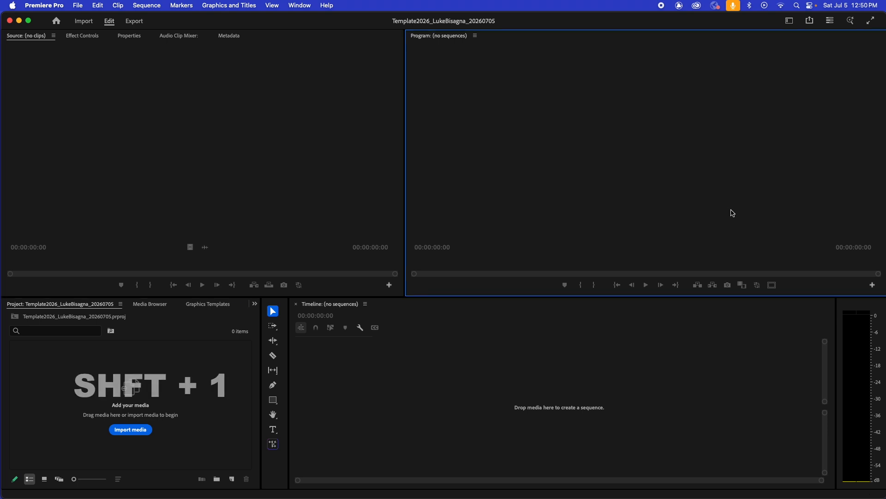
# Move the panel focus through the Project panel, Source monitor, Timeline and Program monitor in turn.
pyautogui.hotkey('shift', '1')
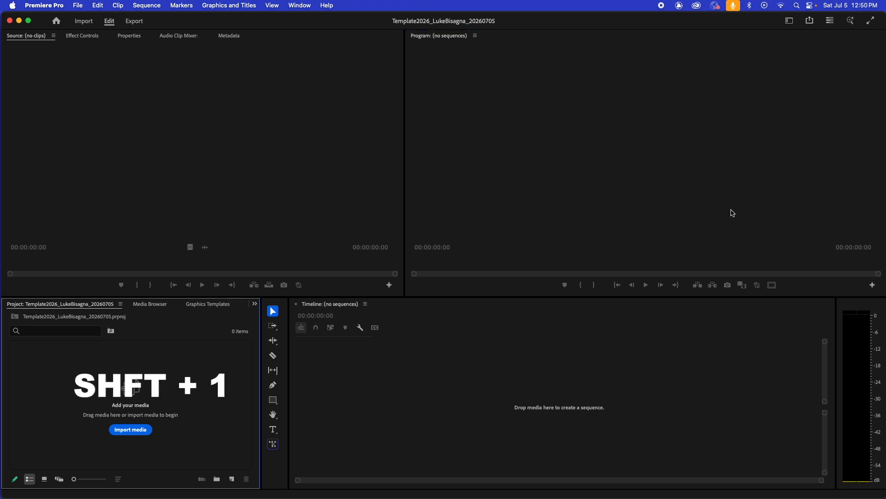
pyautogui.hotkey('shift', '2')
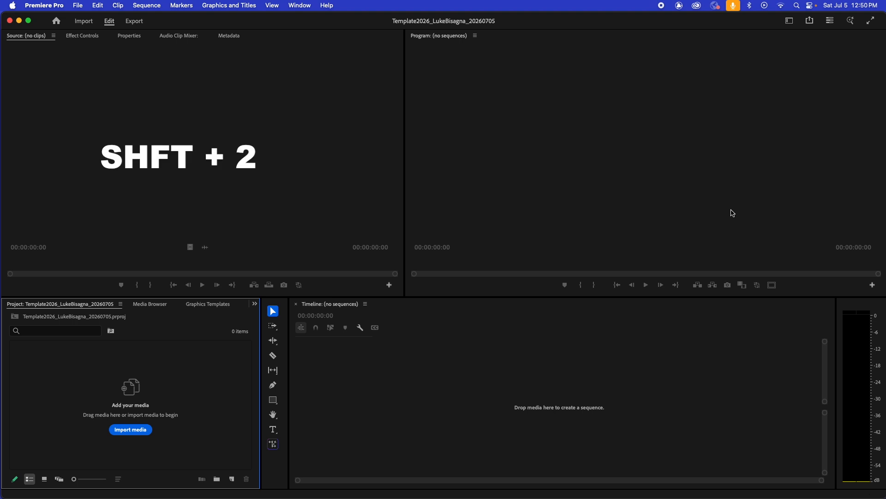
pyautogui.hotkey('shift', '3')
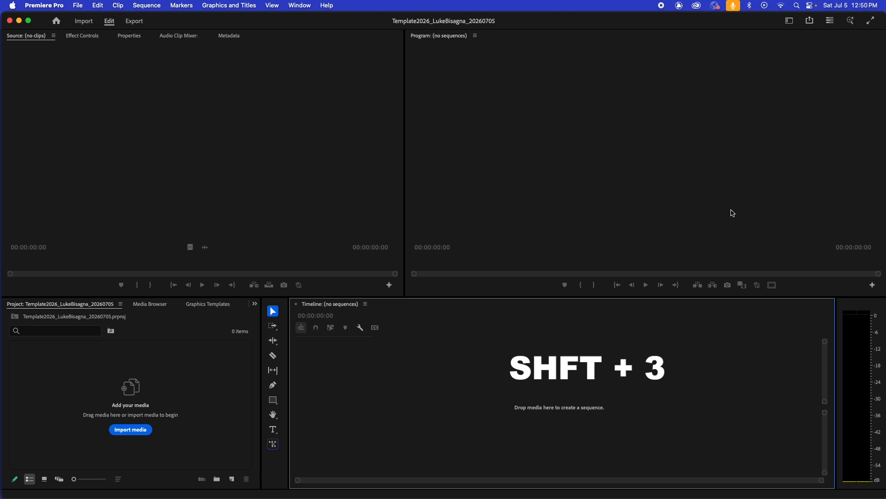
pyautogui.hotkey('shift', '4')
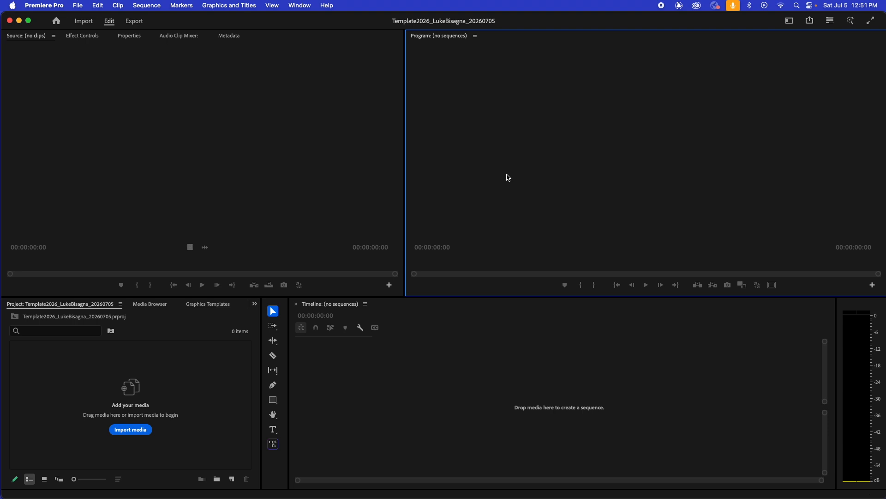
# Look through the Effect Controls, Audio Clip Mixer and Metadata panels grouped with the Source monitor.
pyautogui.click(189, 286)
pyautogui.click(91, 36)
pyautogui.click(174, 38)
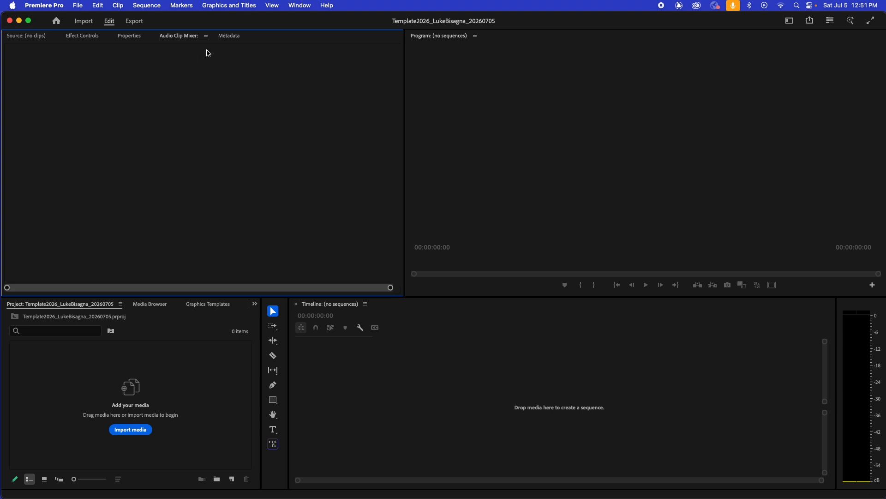
pyautogui.click(227, 37)
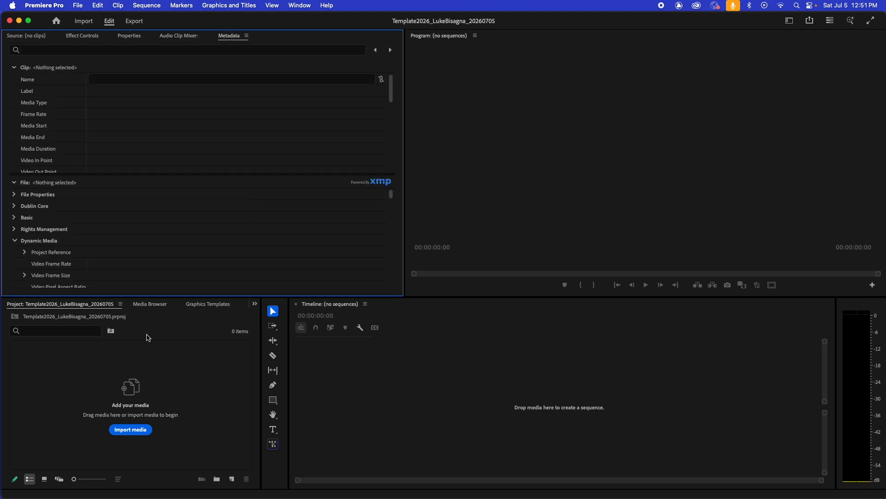
# View the Media Browser and Effects panels, then bring the Project panel and Source monitor back to the front.
pyautogui.click(149, 304)
pyautogui.click(254, 304)
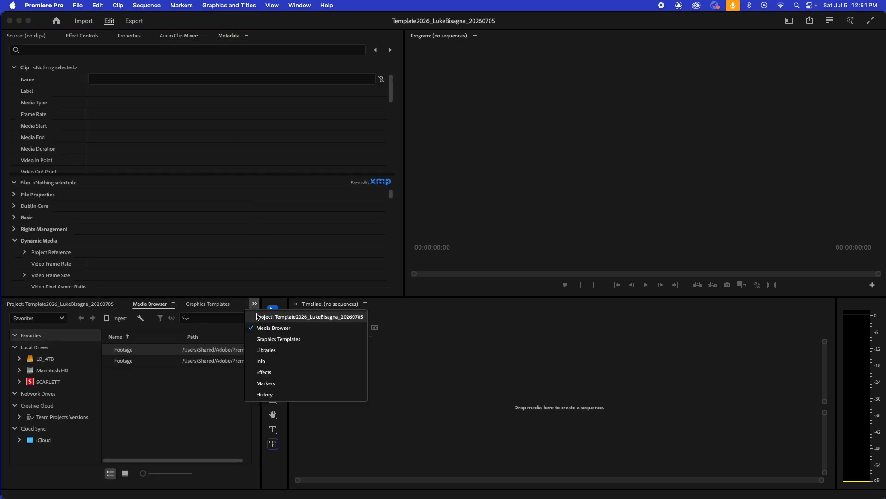
pyautogui.click(263, 373)
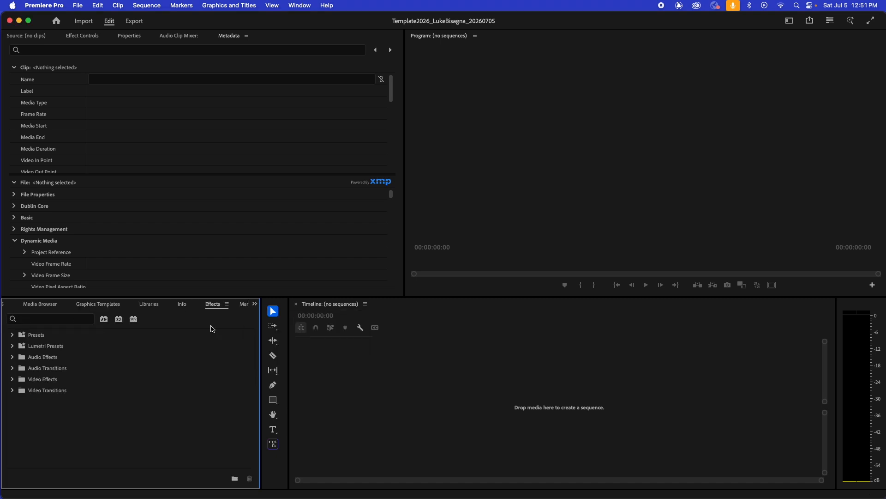
pyautogui.click(255, 304)
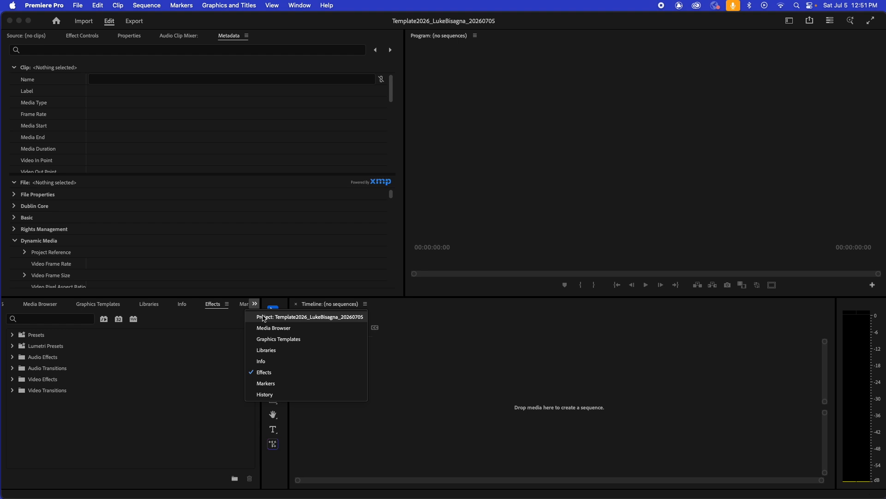
pyautogui.click(264, 318)
pyautogui.click(21, 37)
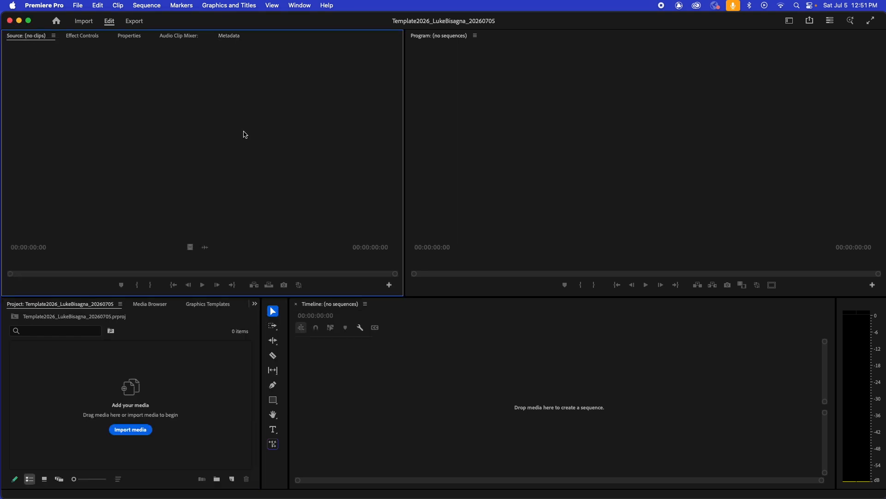